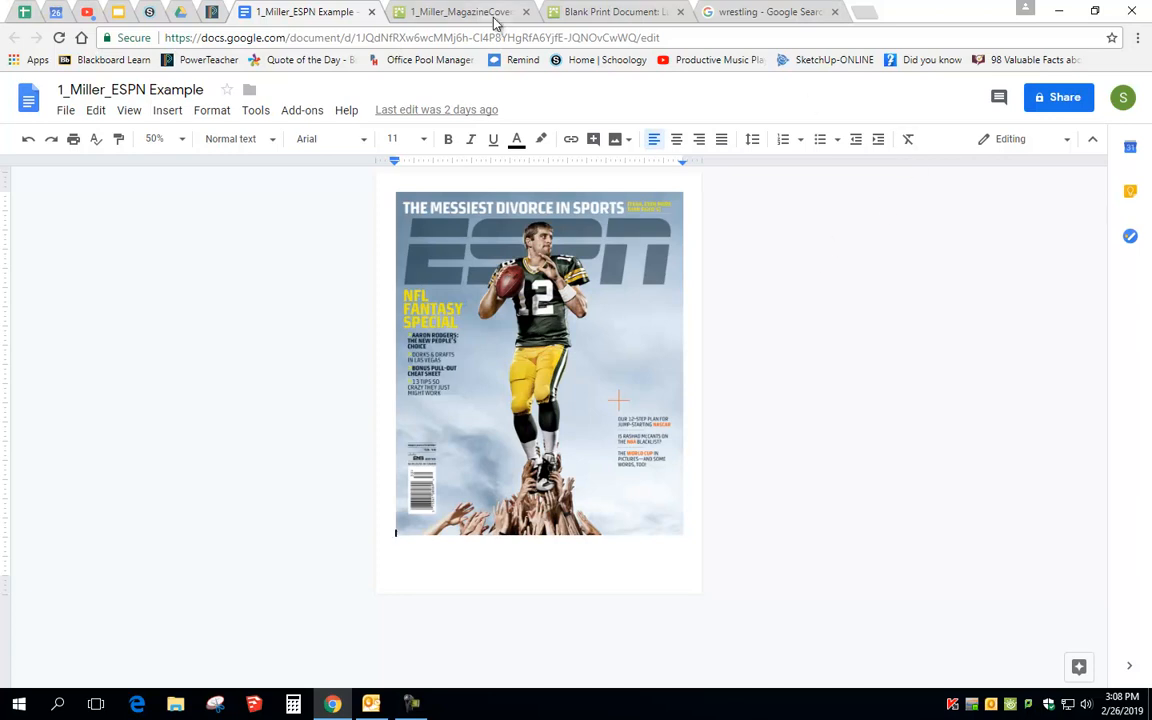
Step: Compare the ESPN example cover with the finished magazine cover, and browse the wrestling image results for a suitable photo
click(452, 14)
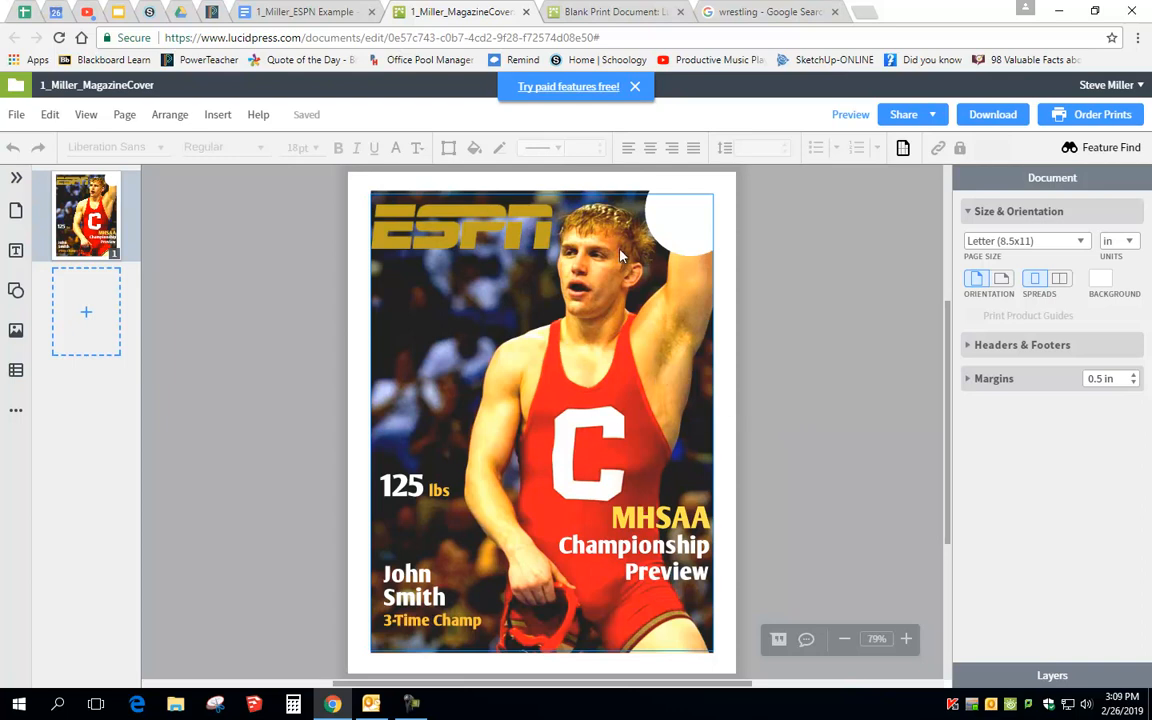
click(305, 12)
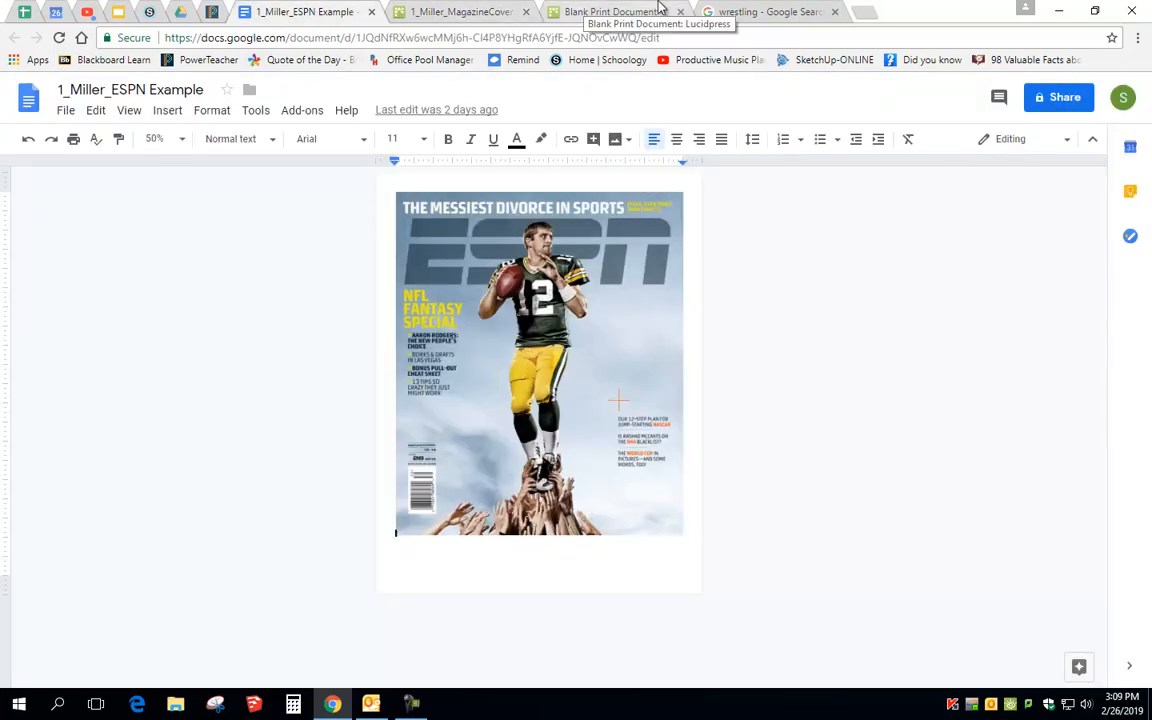
click(733, 14)
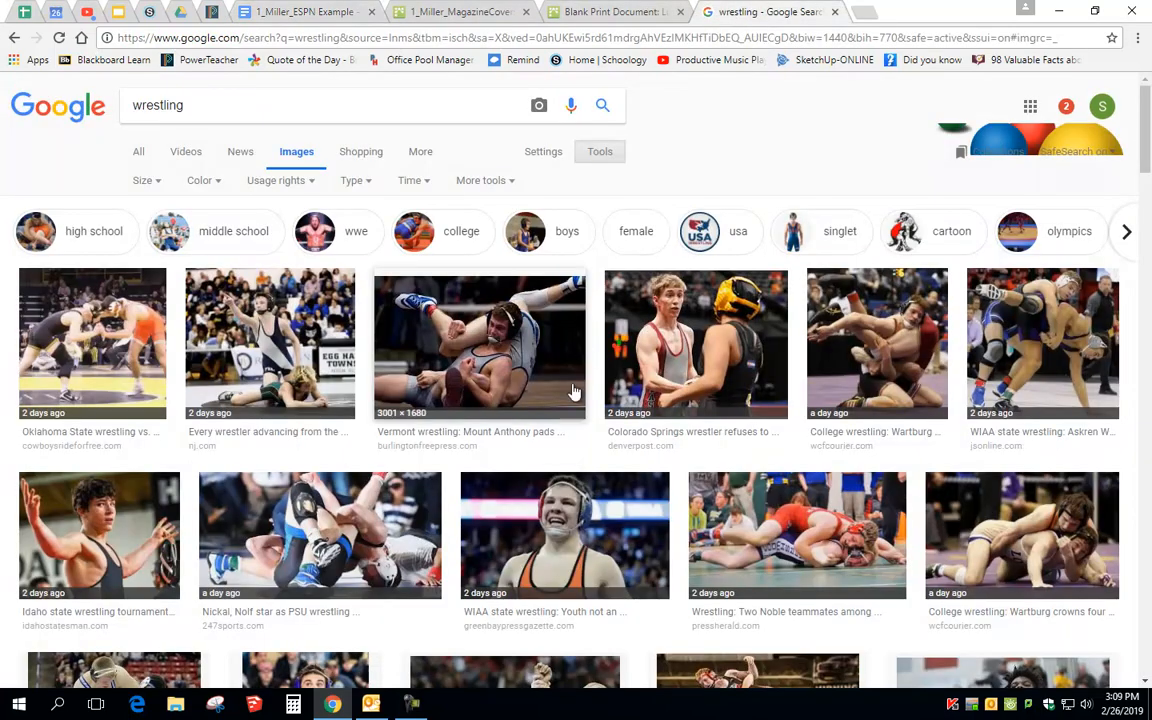
click(442, 12)
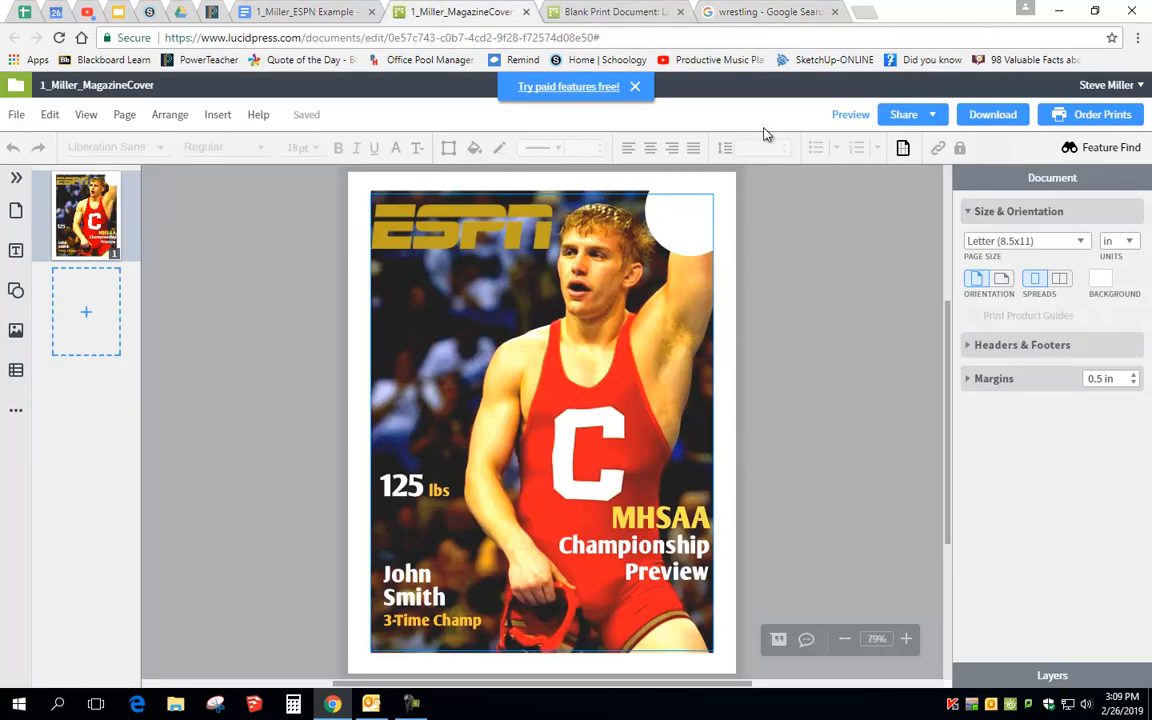
click(752, 13)
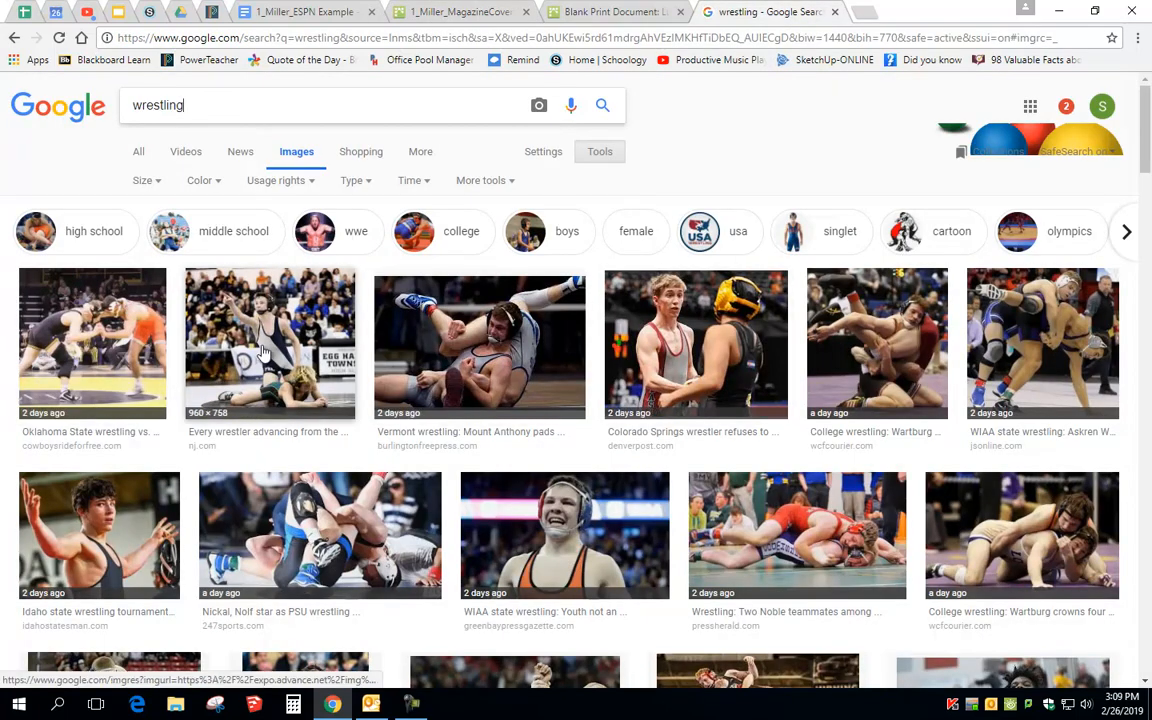
scroll(589, 154, down, 1)
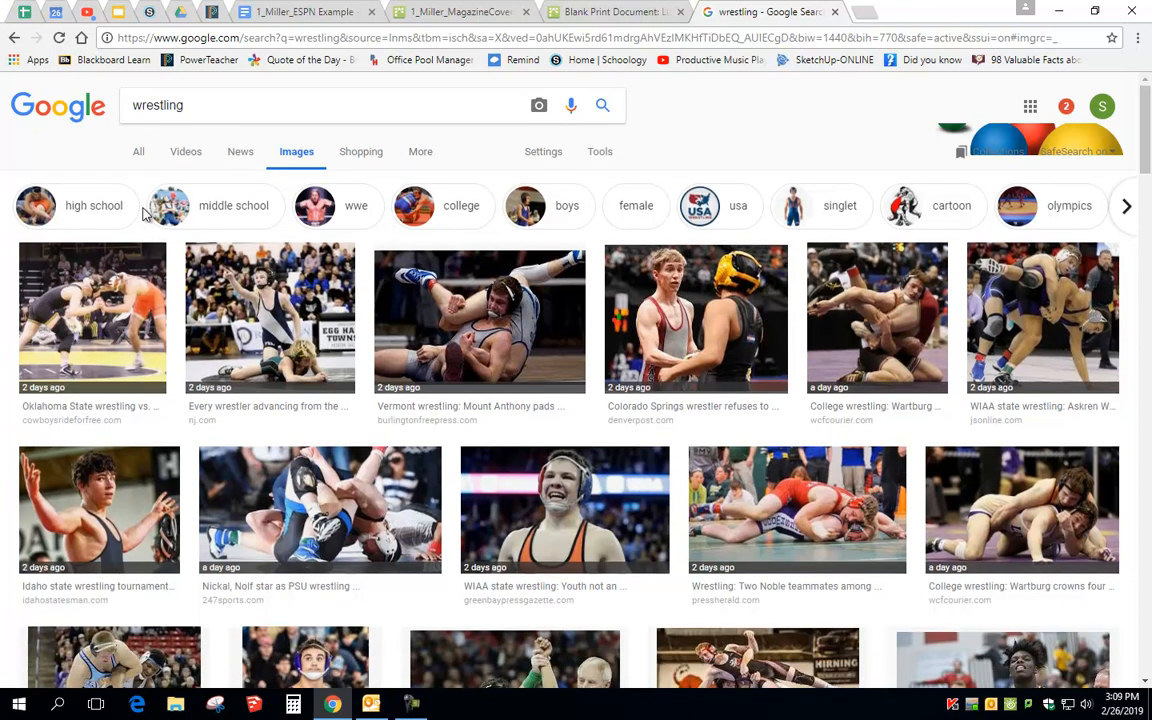
scroll(465, 513, down, 3)
scroll(465, 513, down, 3)
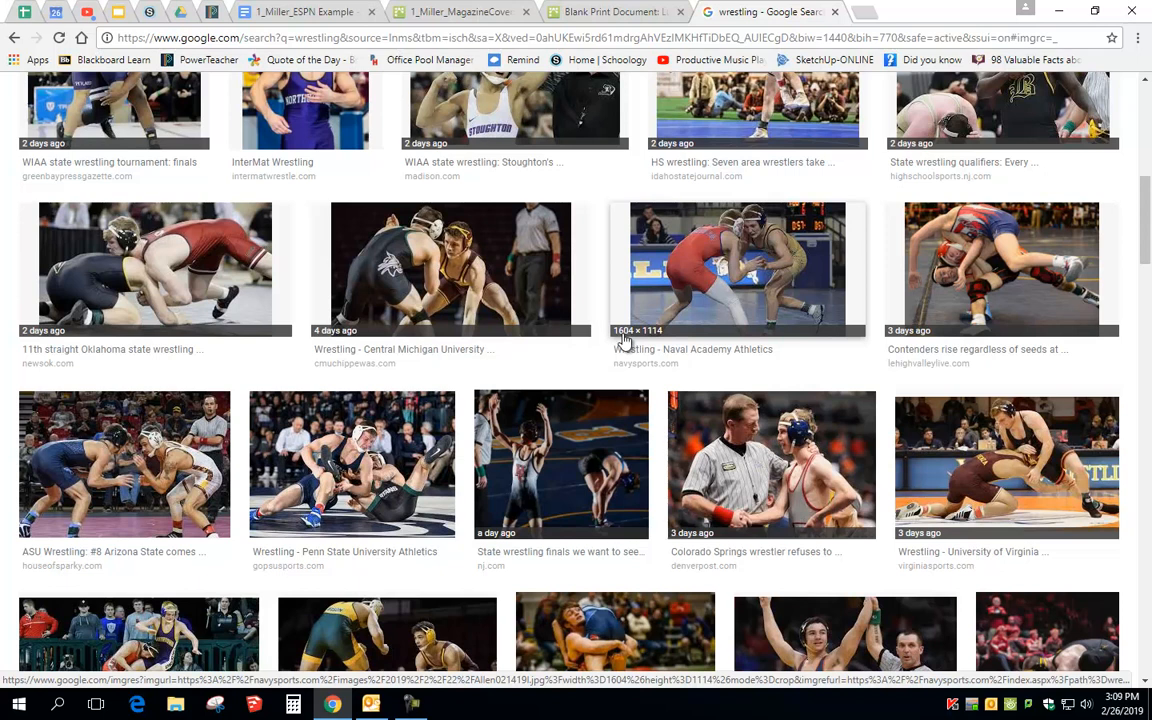
scroll(622, 341, up, 10)
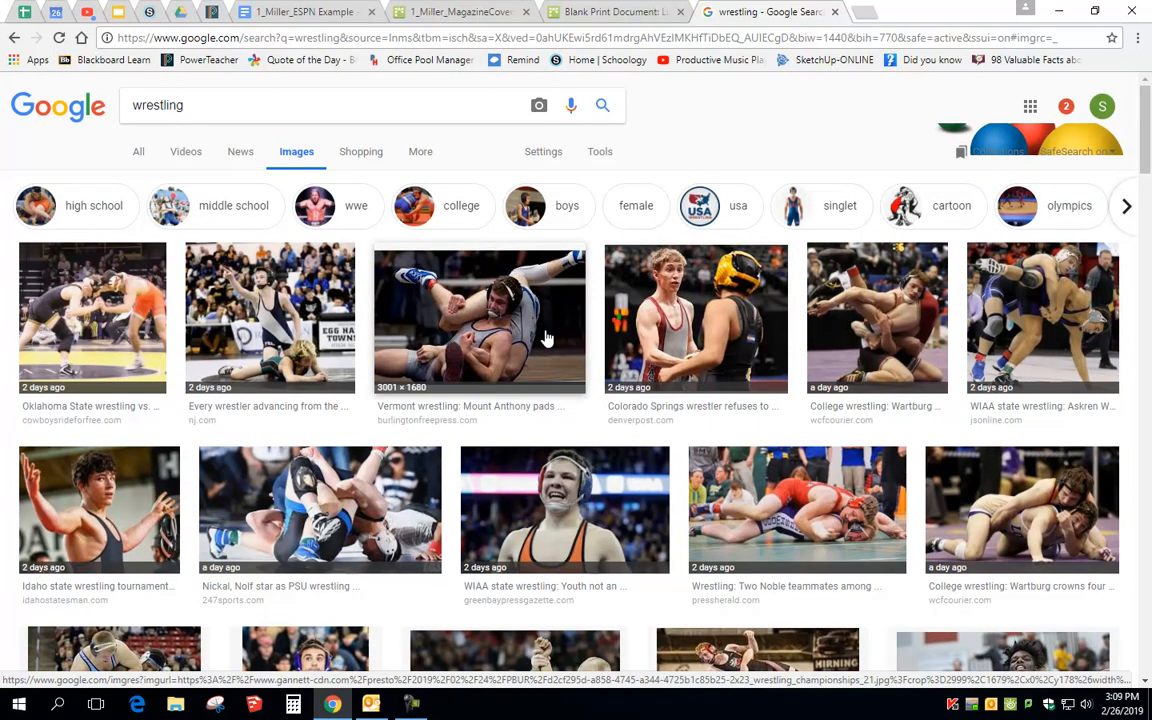
Step: Filter the wrestling image results to sizes larger than 1024×768, dismissing the calendar reminder that interrupts
click(596, 154)
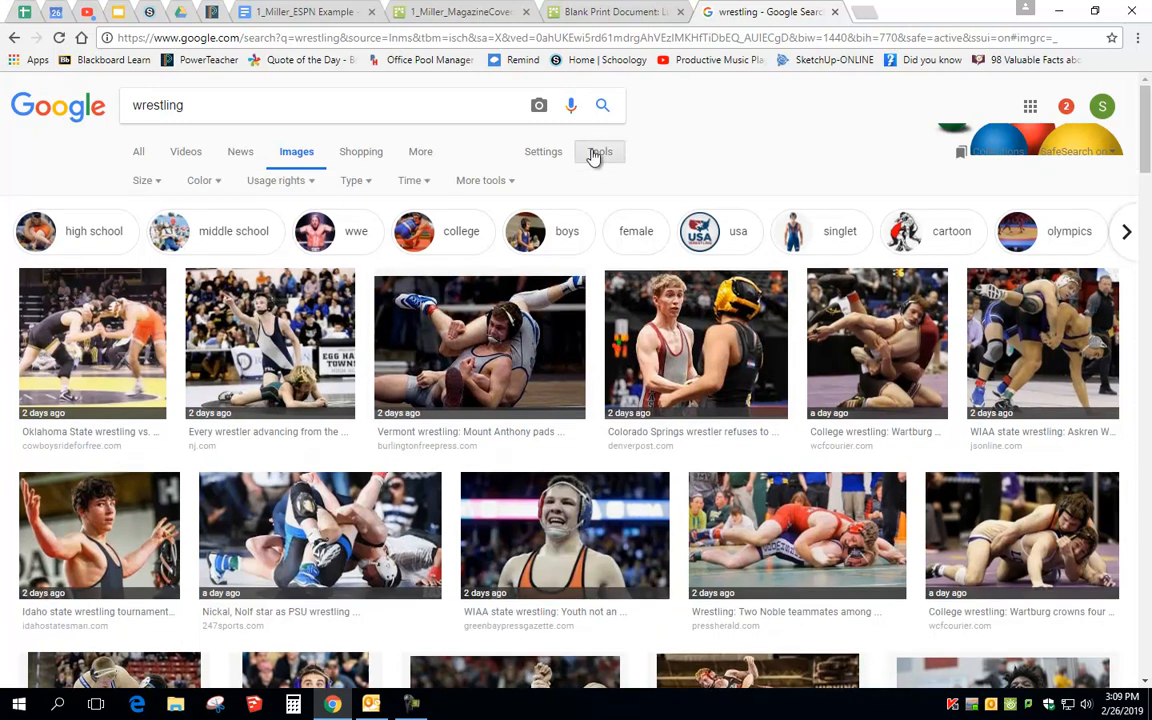
click(148, 182)
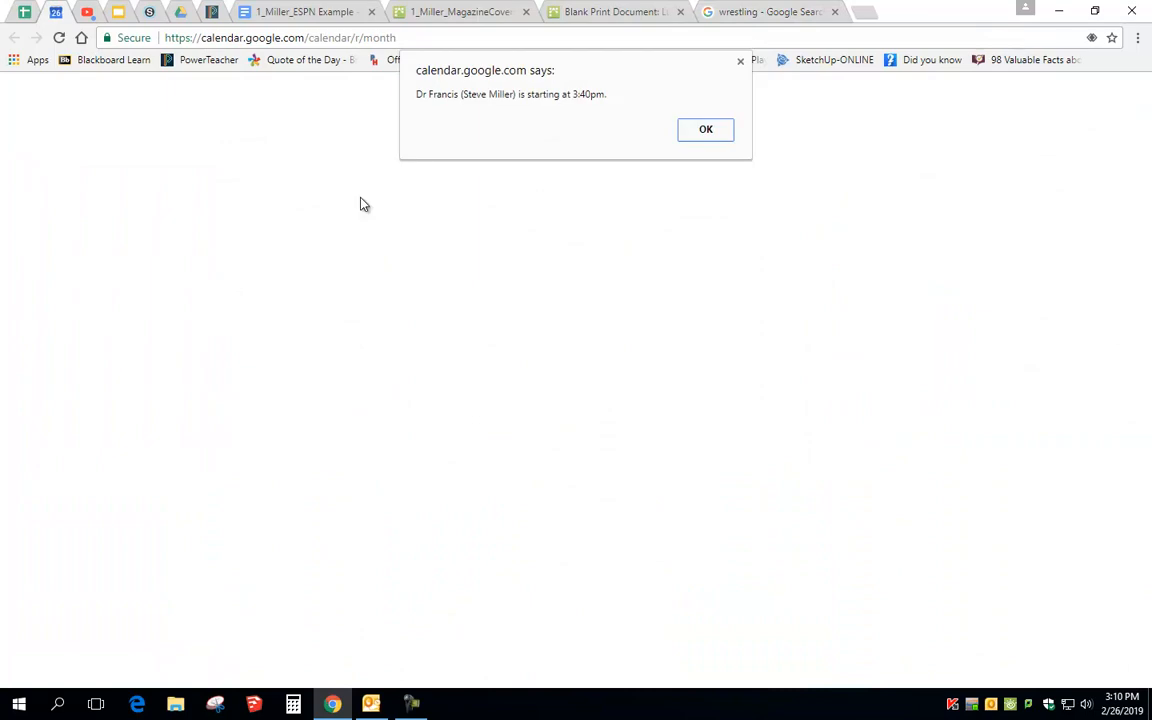
click(712, 138)
click(730, 12)
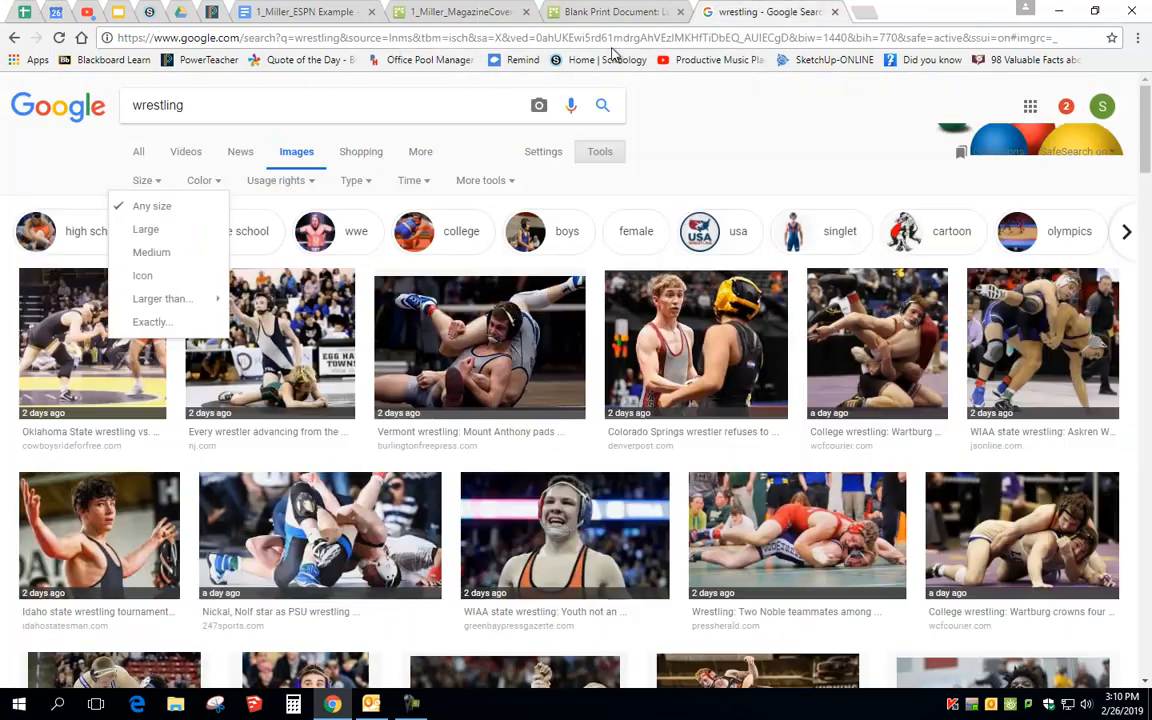
mouse_move(183, 298)
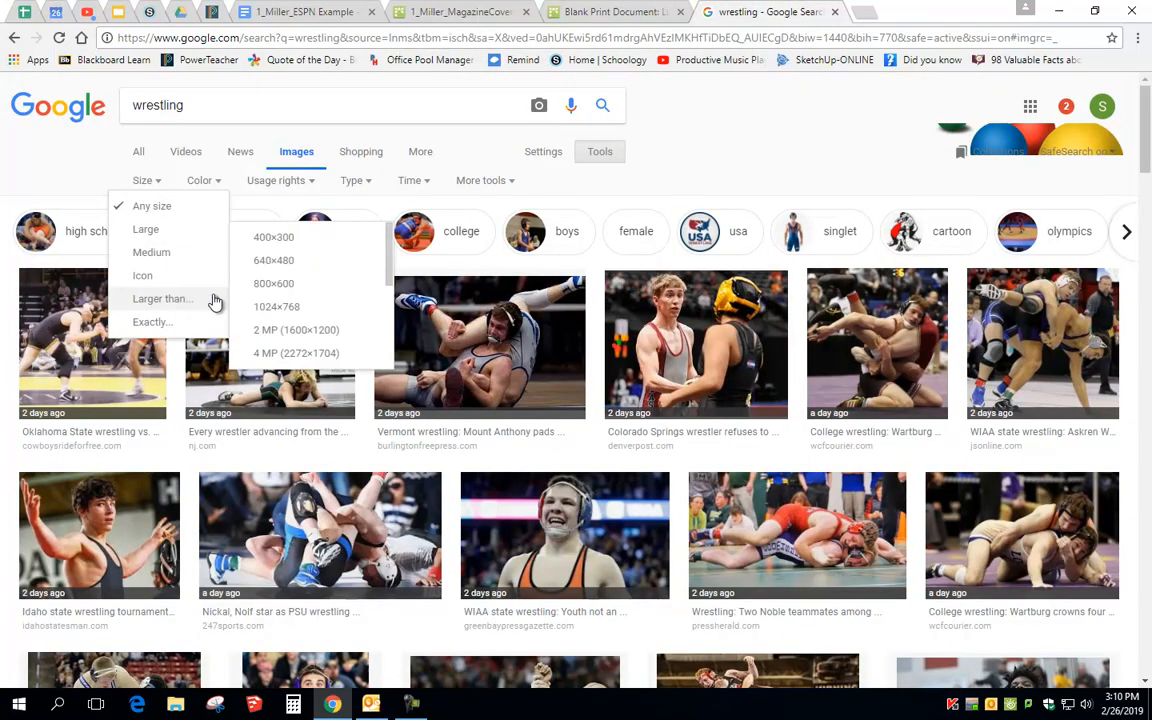
click(273, 312)
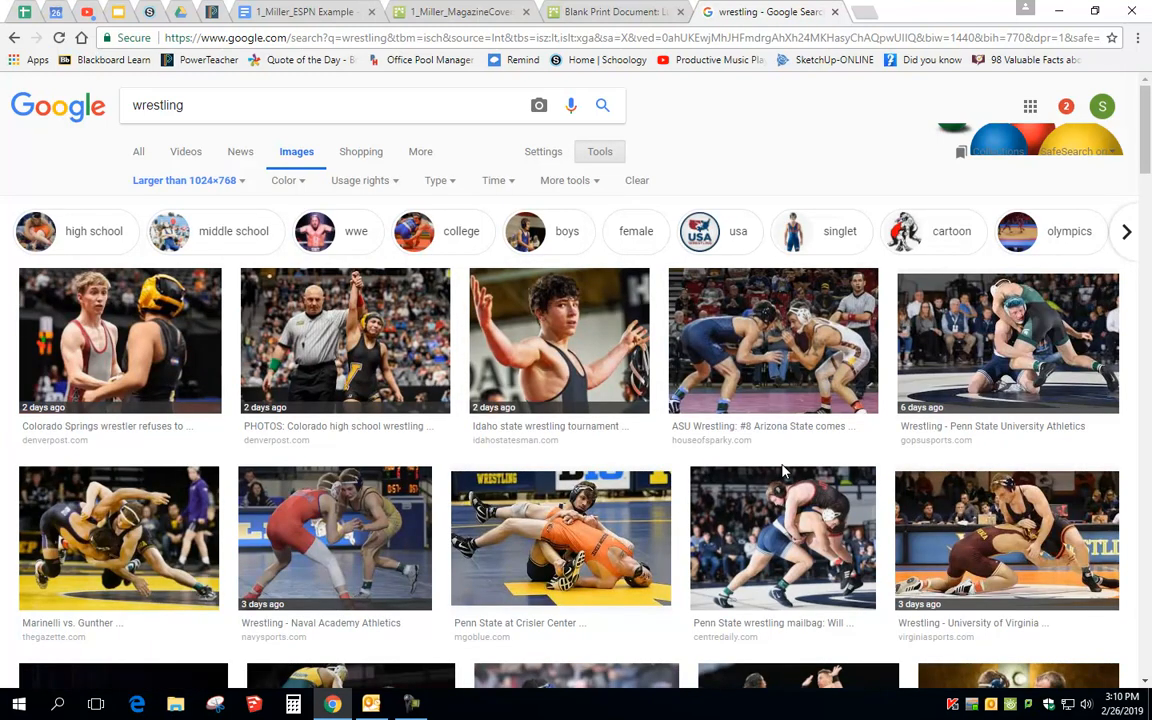
Step: Limit the wrestling image results to photos and show the size of each image
scroll(783, 471, down, 4)
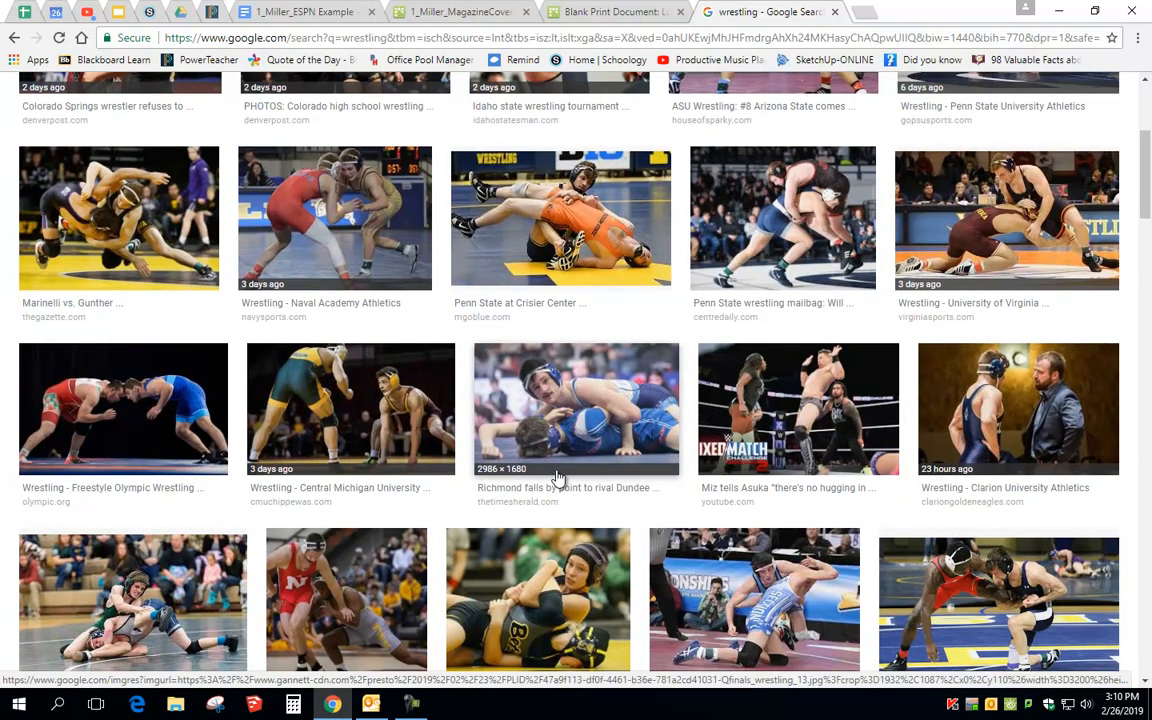
scroll(558, 476, down, 3)
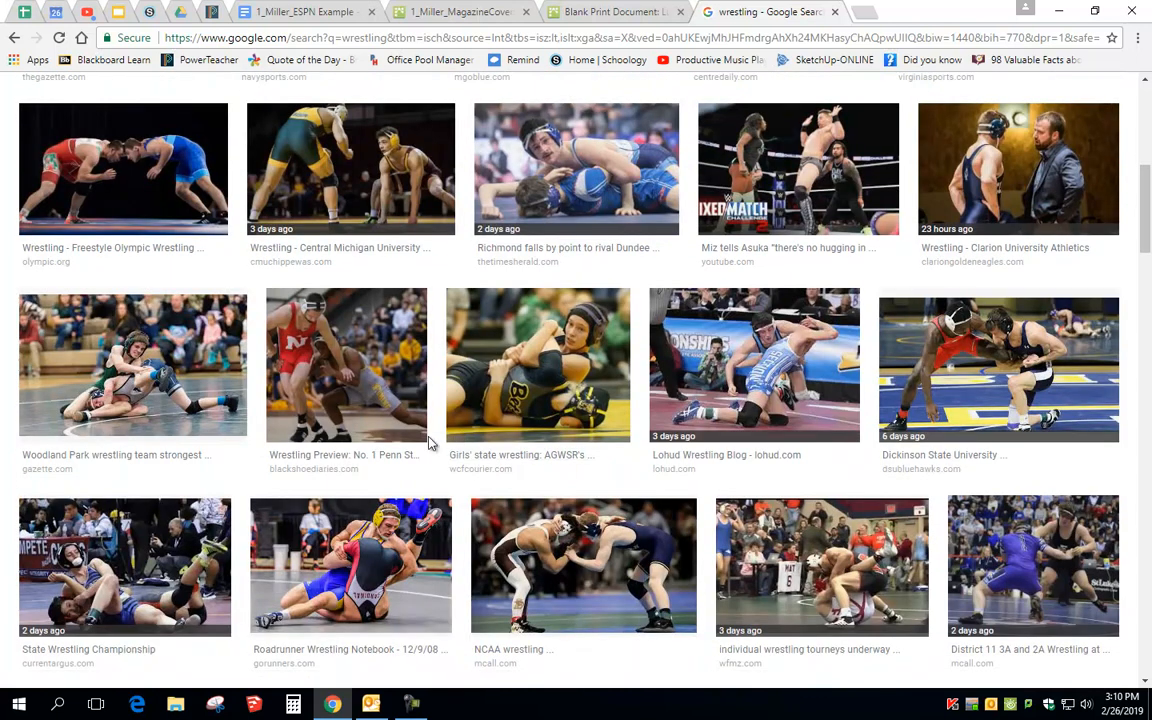
scroll(420, 555, down, 3)
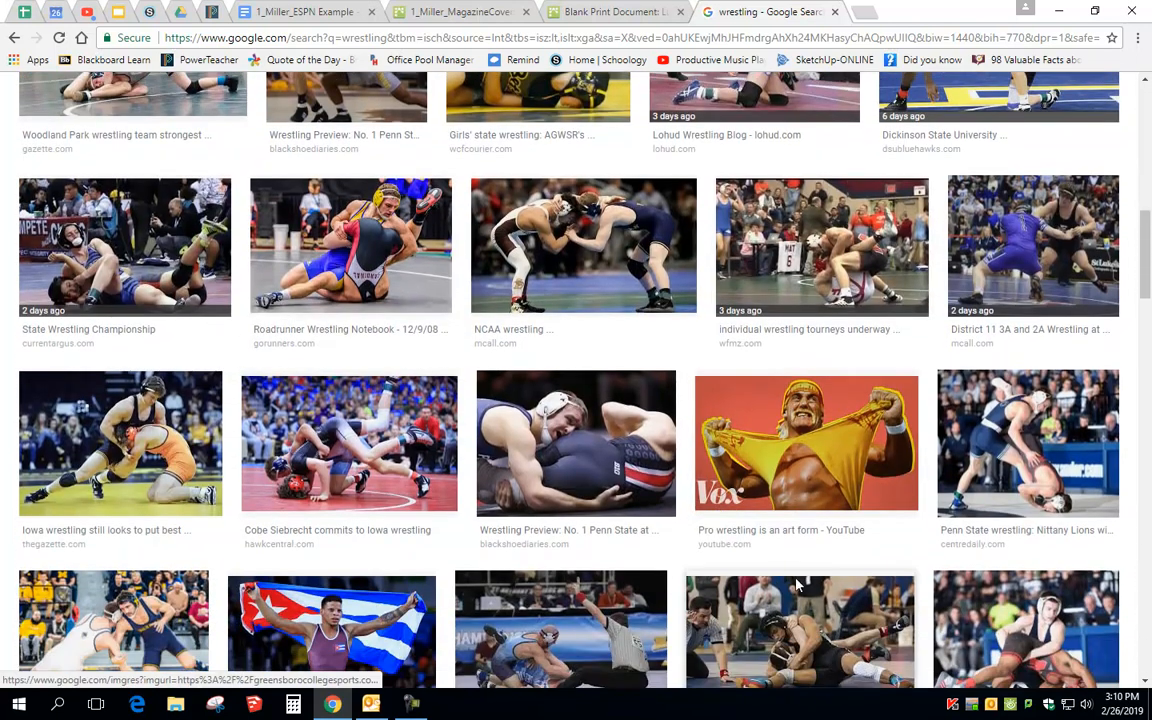
scroll(343, 453, down, 4)
scroll(997, 470, up, 8)
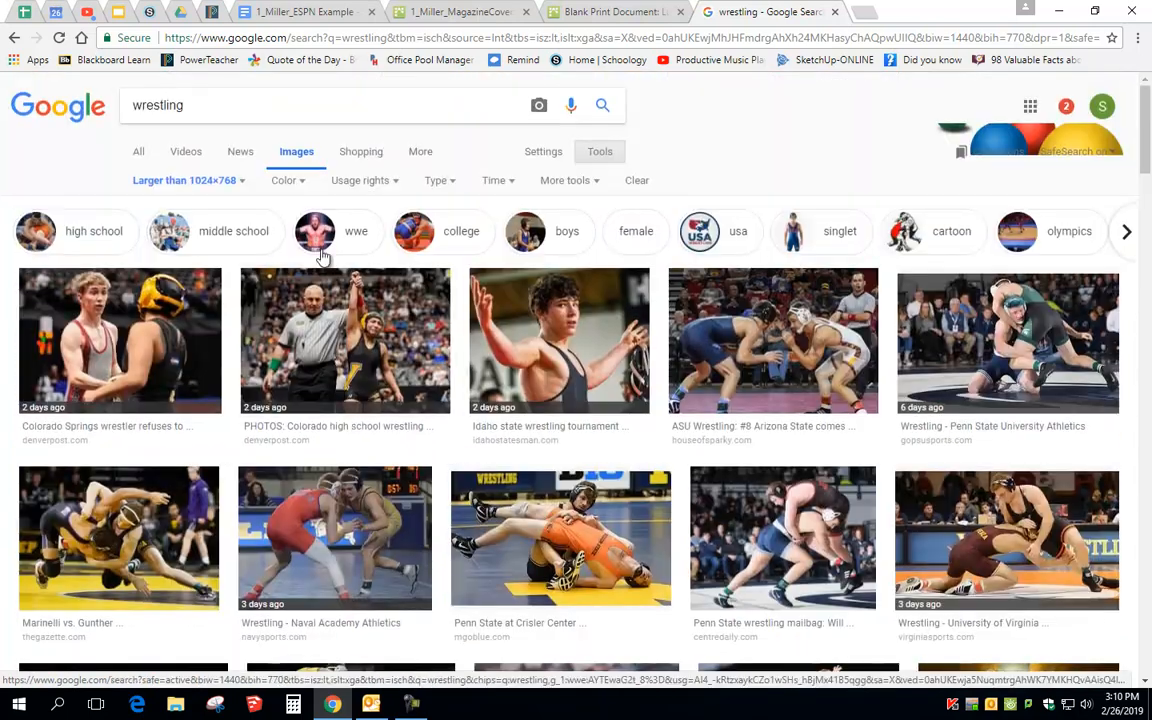
click(456, 182)
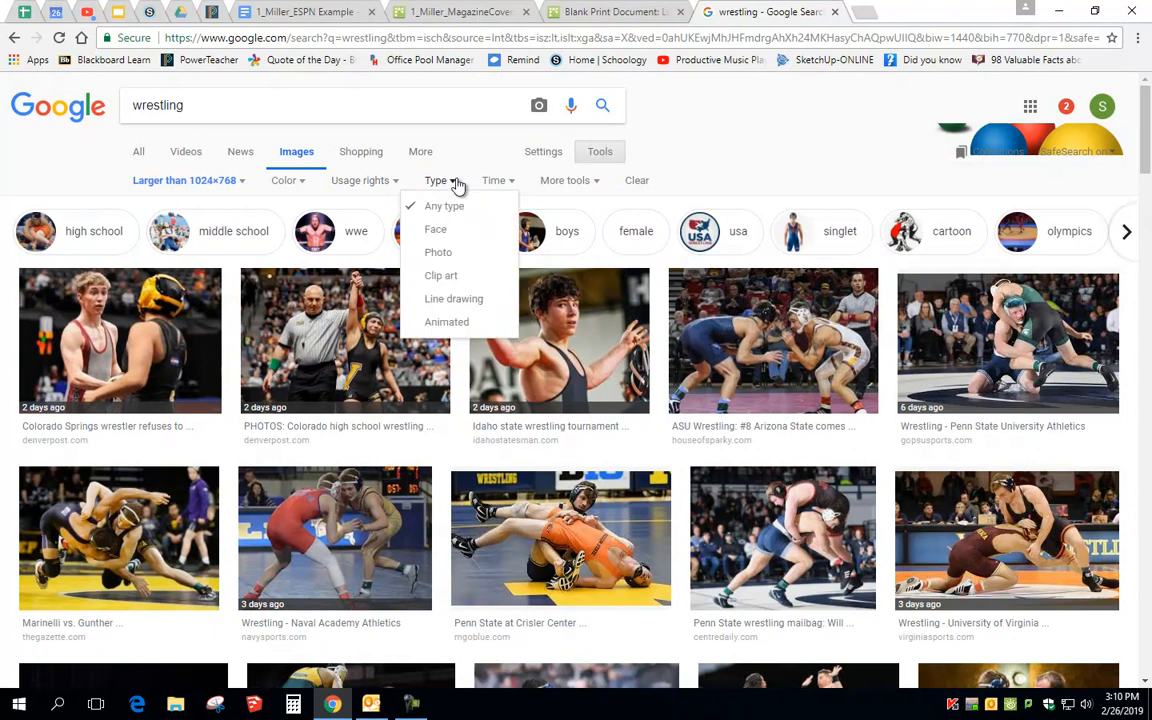
click(455, 251)
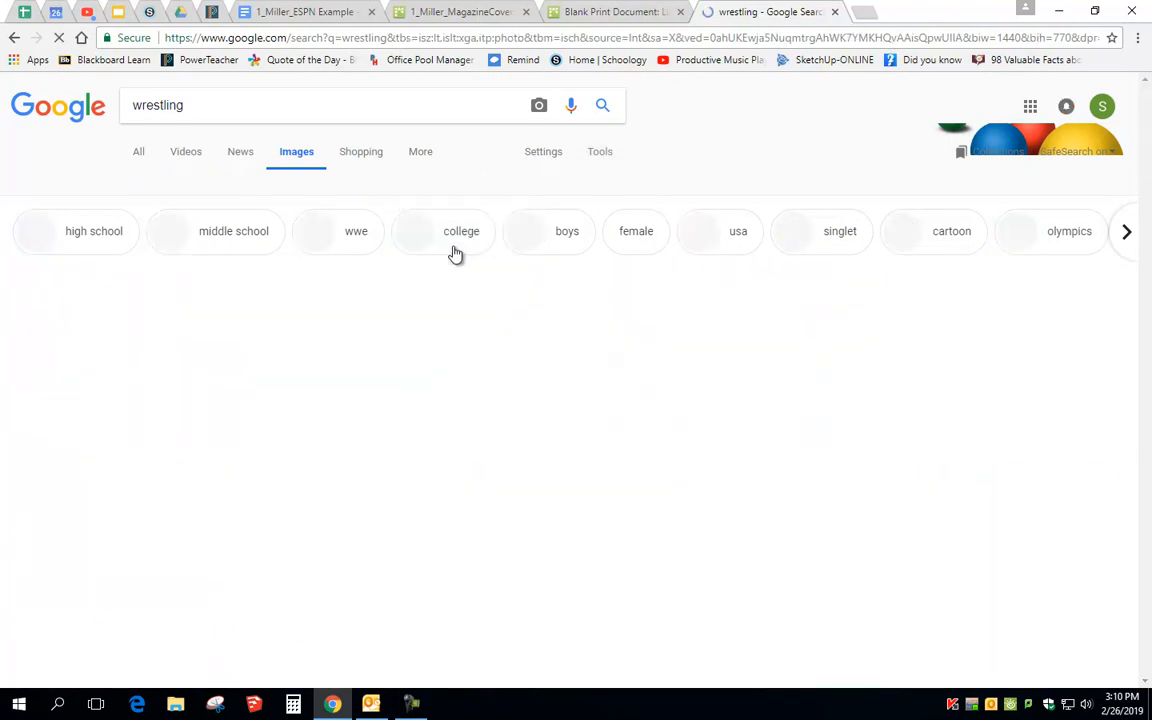
click(578, 182)
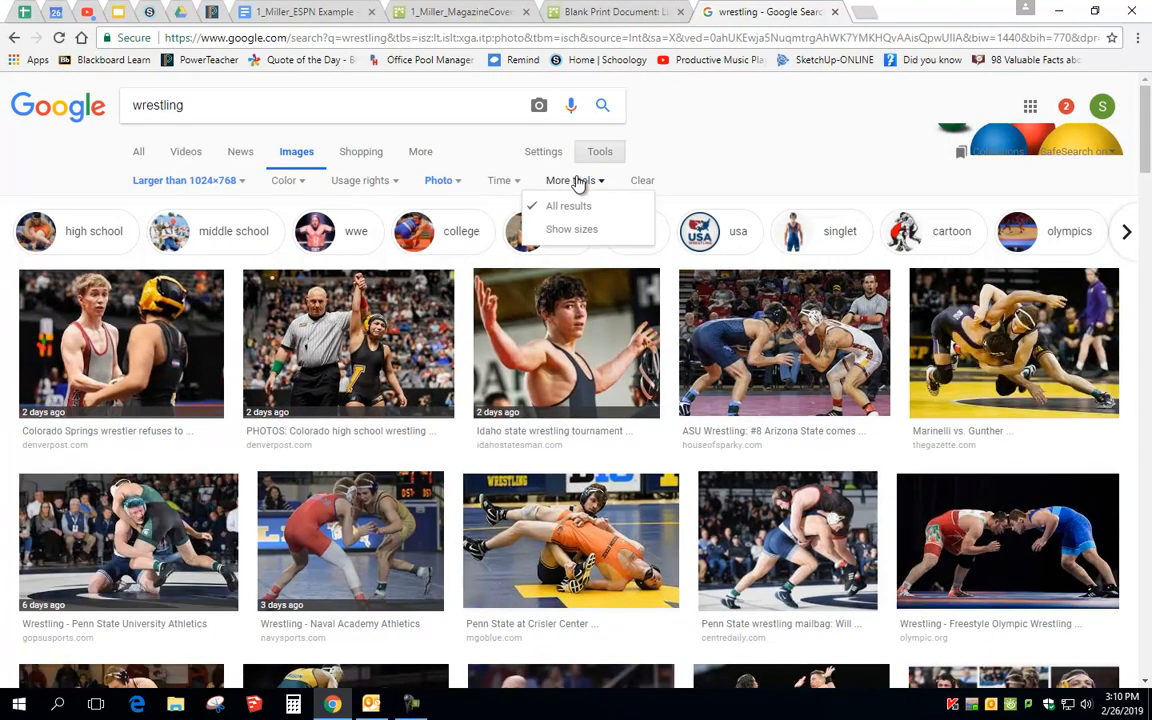
click(566, 232)
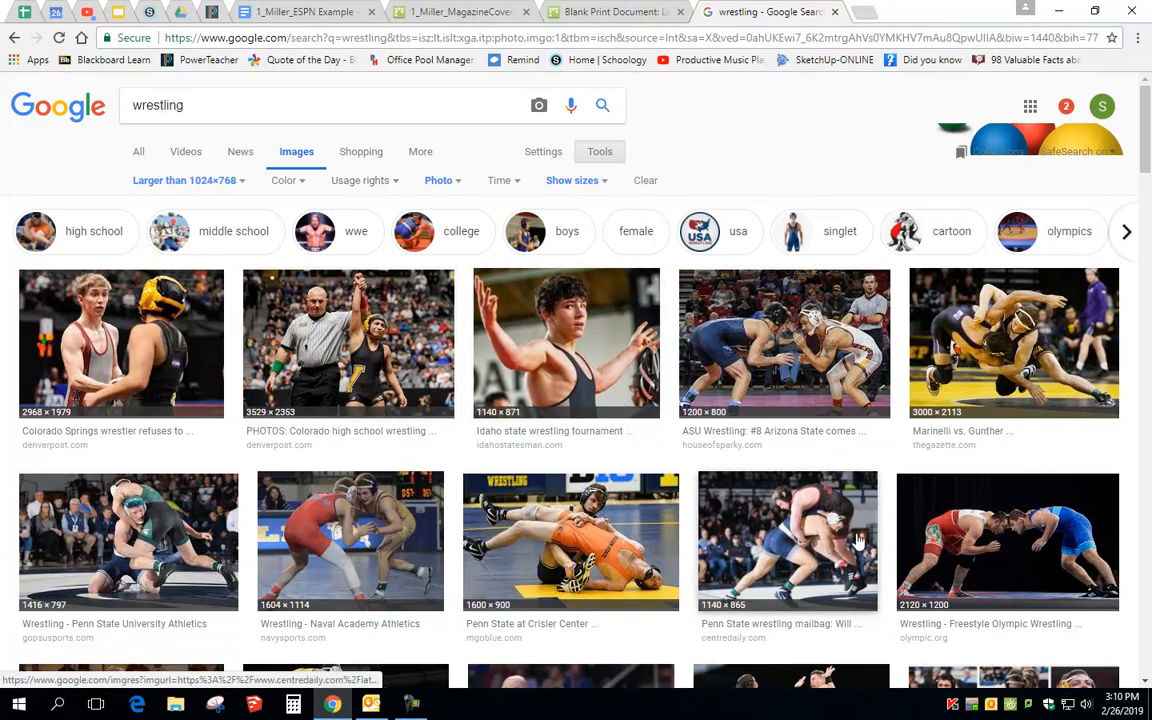
Step: Open the 1200 × 800 photo of the wrestler in the red N singlet and copy the full image
scroll(859, 540, down, 4)
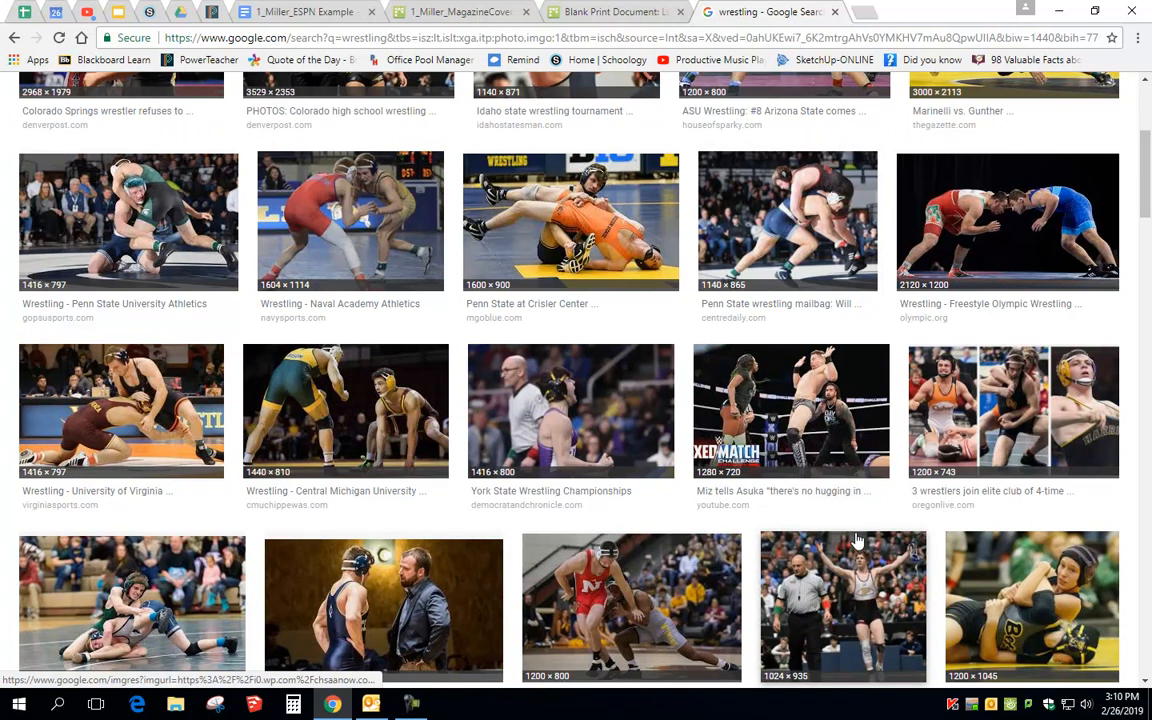
click(487, 12)
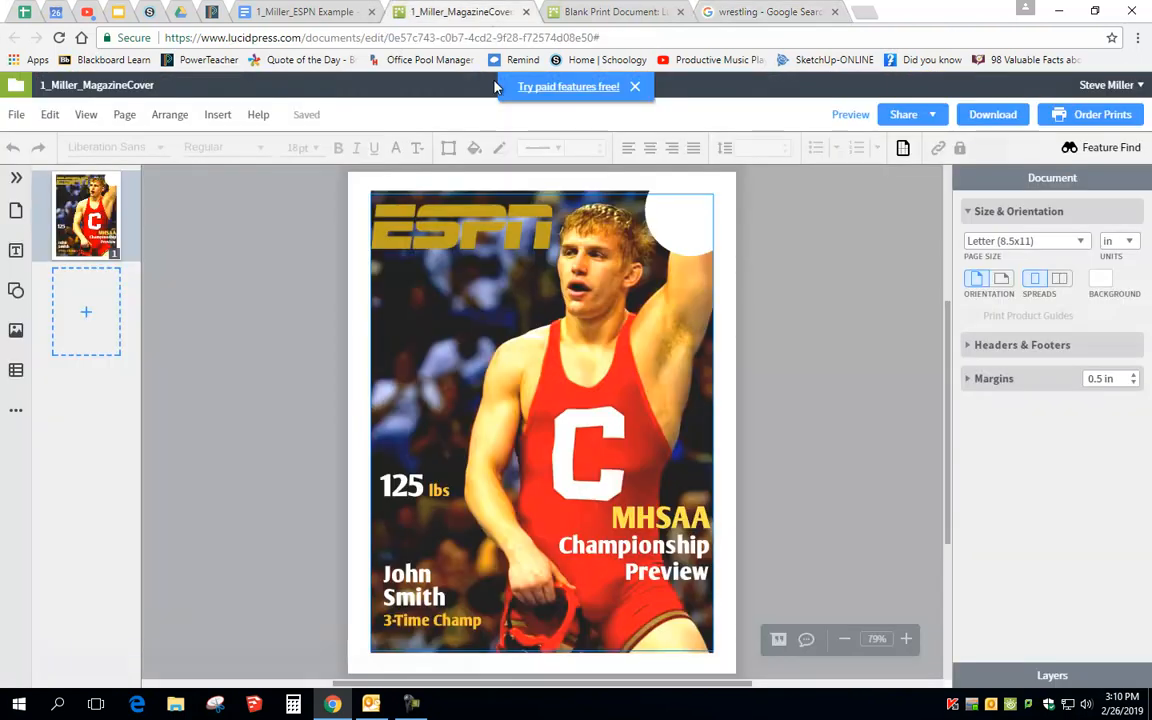
click(548, 10)
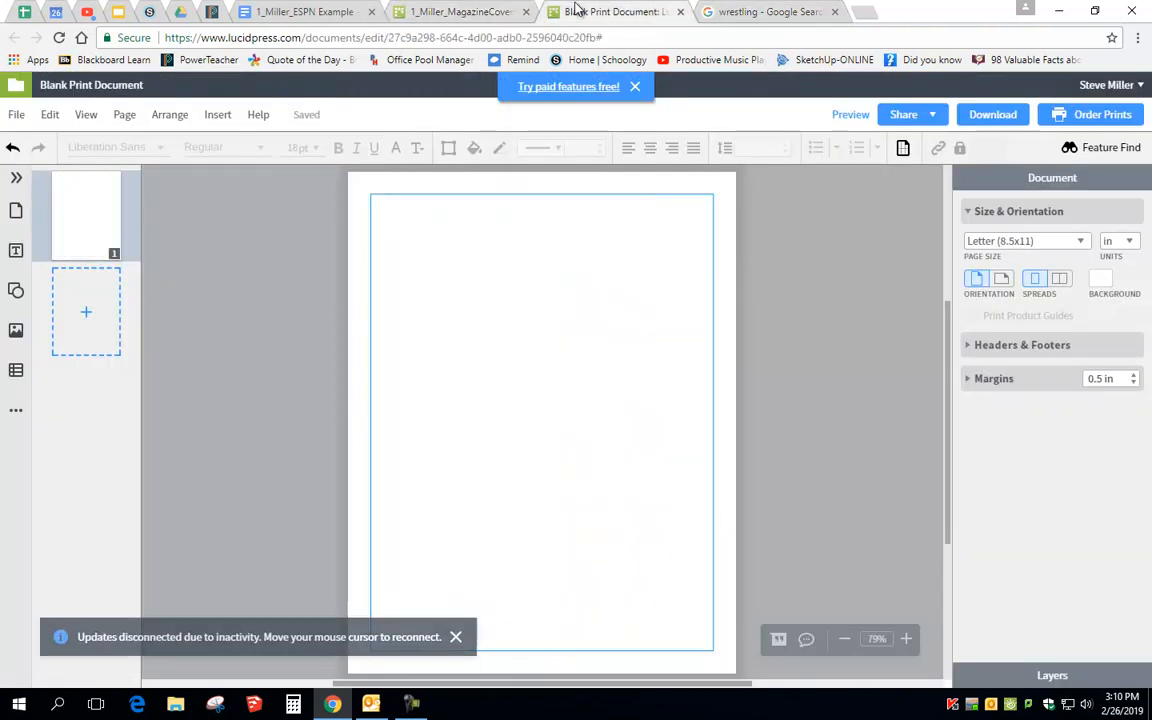
click(782, 12)
scroll(660, 480, down, 2)
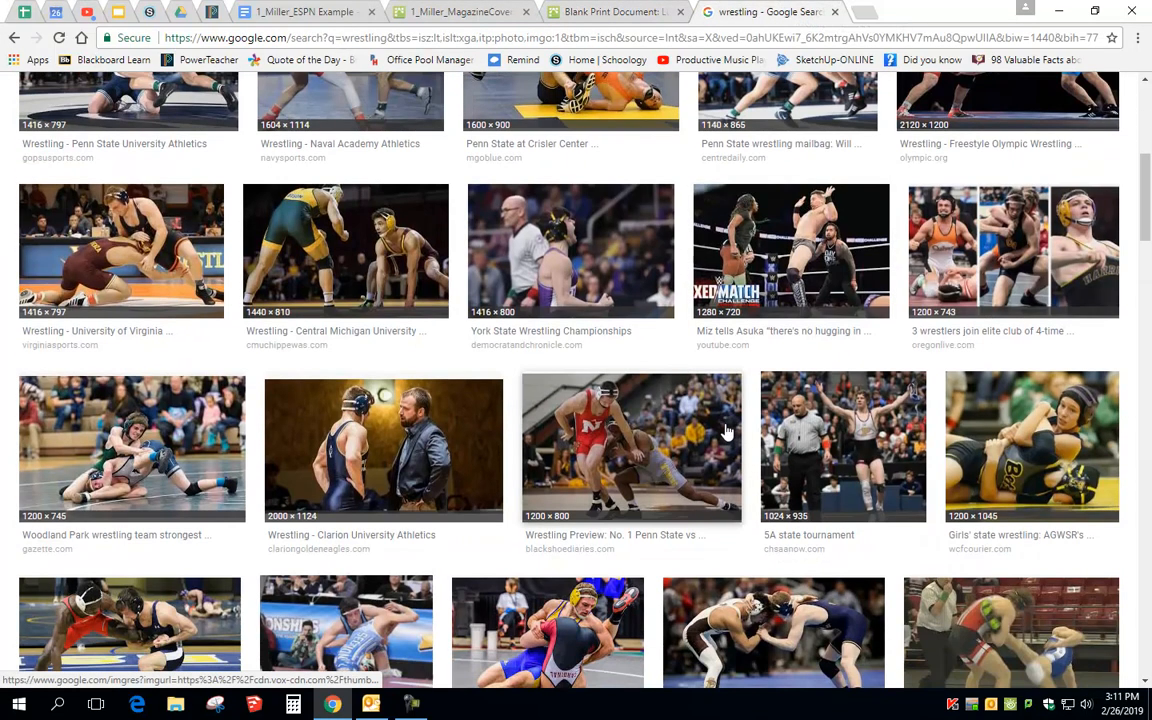
click(608, 453)
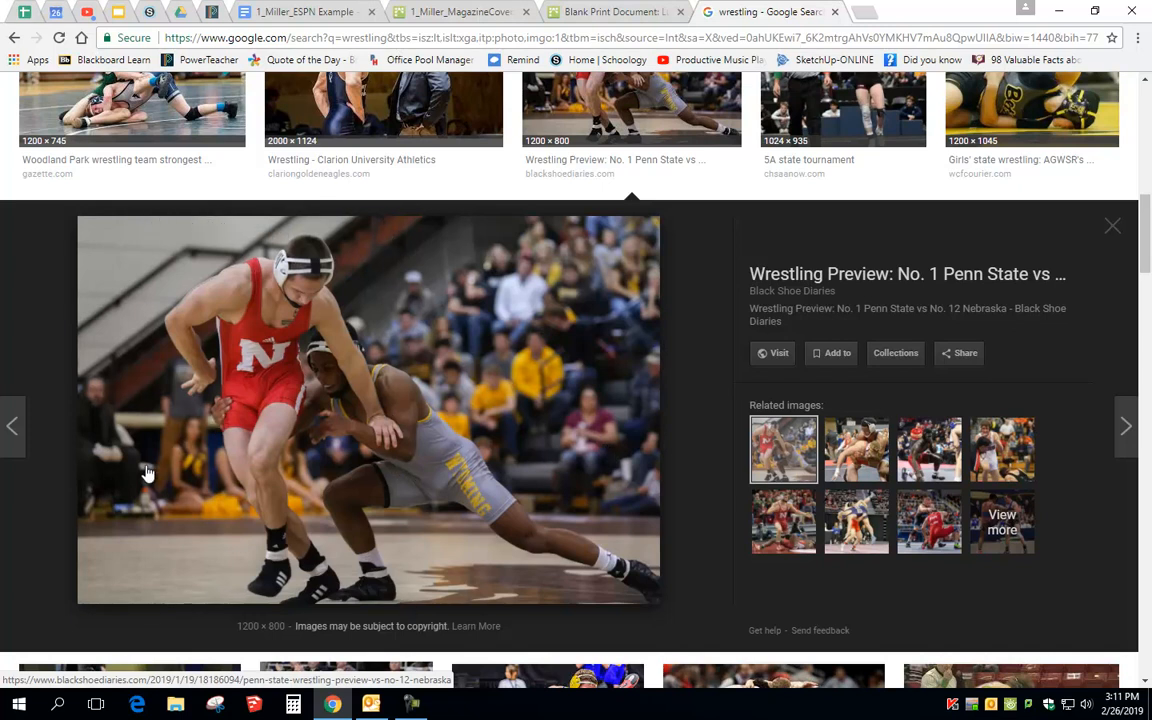
right_click(309, 396)
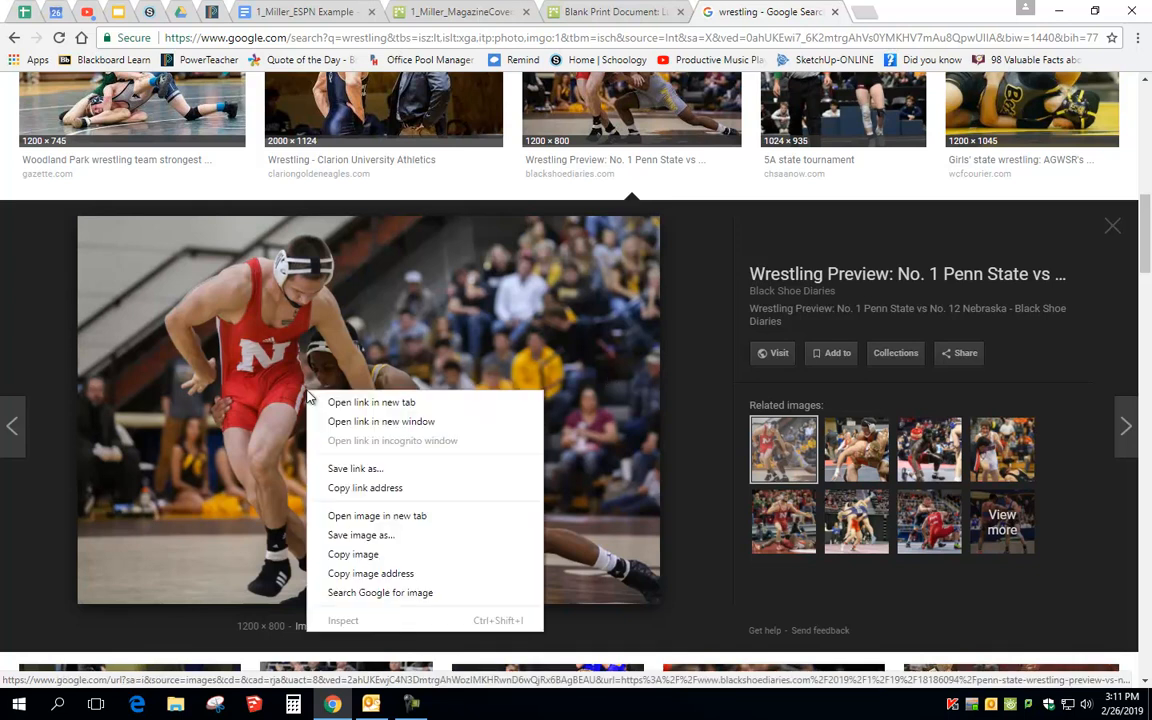
click(368, 557)
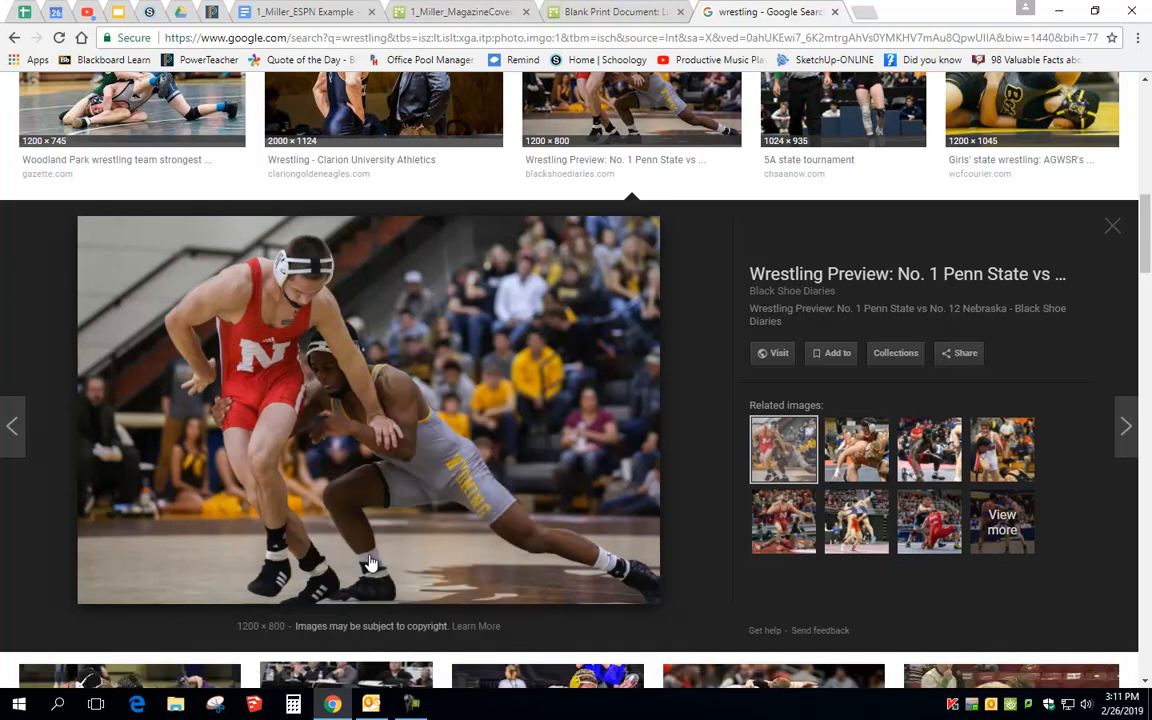
Step: Paste the copied wrestling photo into the Blank Print Document in Lucidpress
click(546, 14)
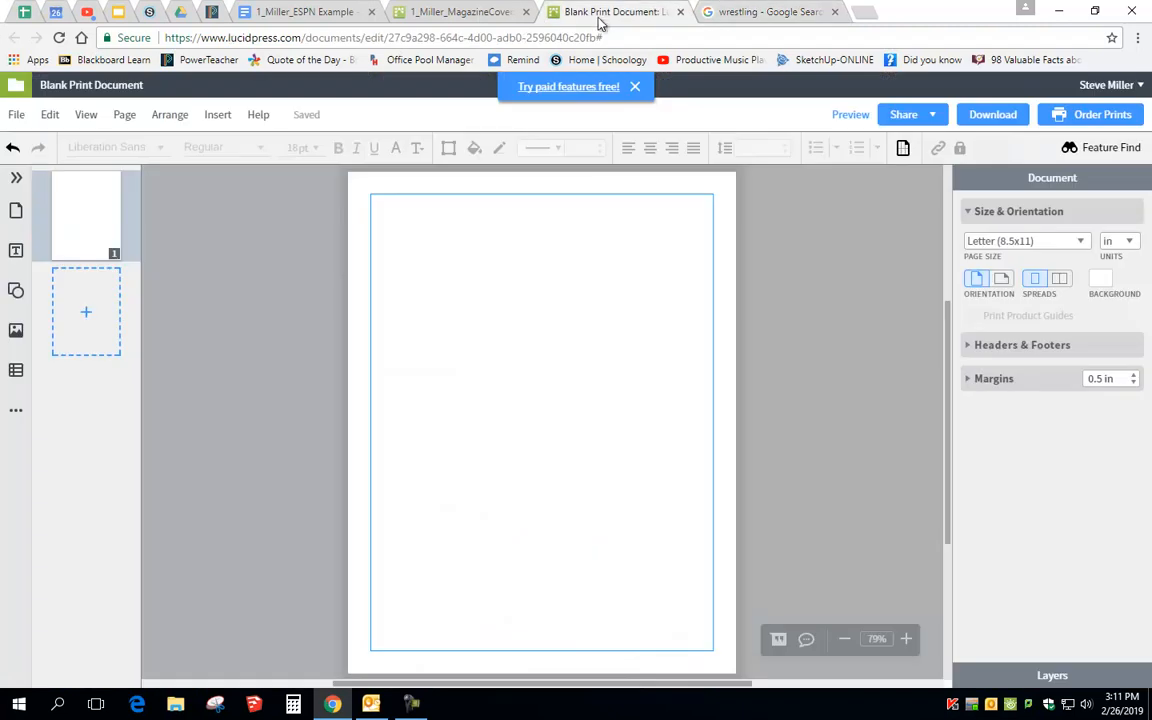
right_click(484, 310)
click(501, 314)
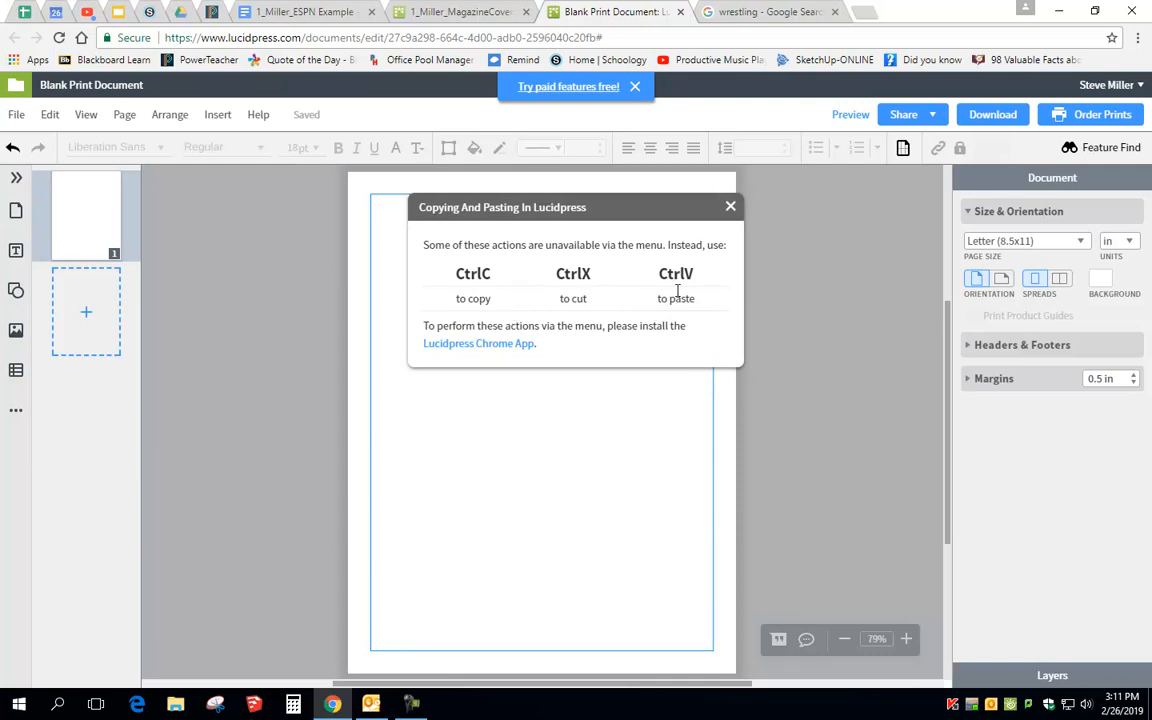
click(731, 206)
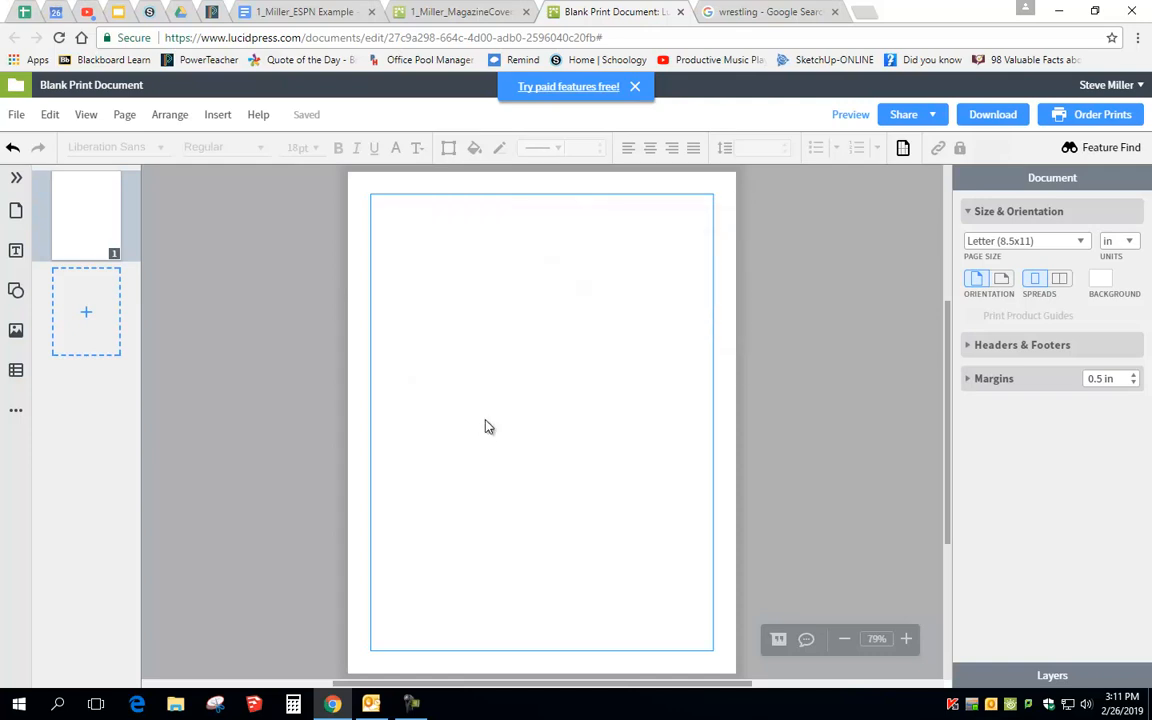
key(ctrl+v)
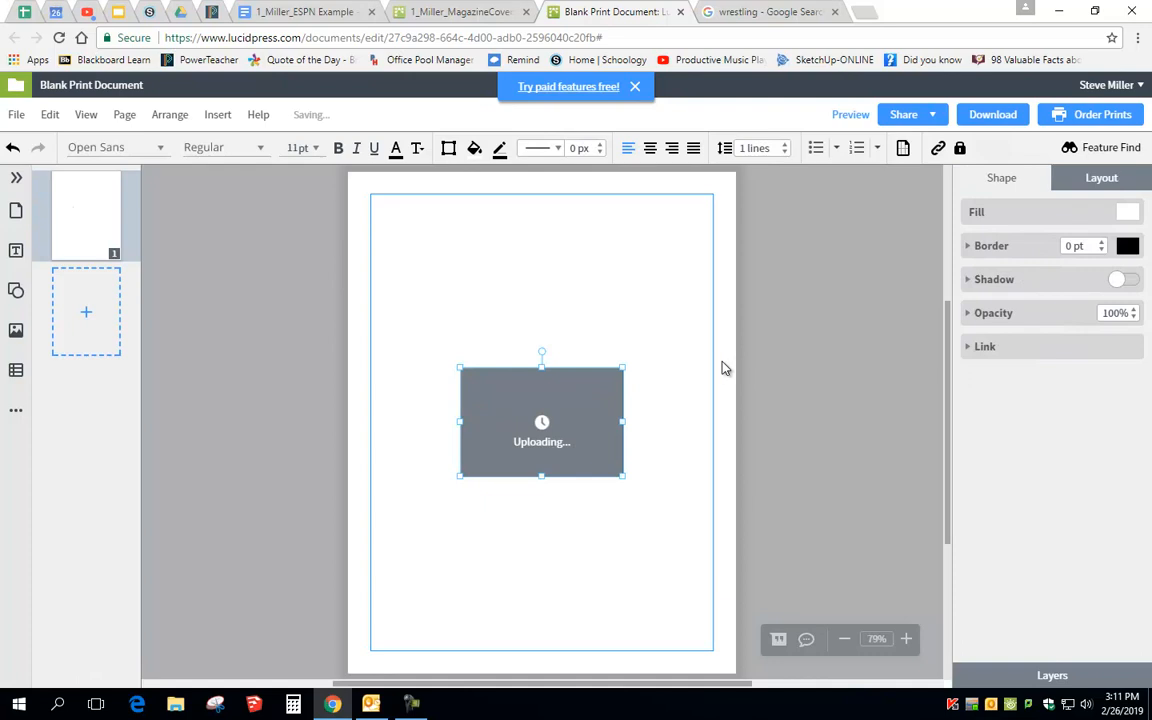
Step: Enlarge the pasted photo until it covers the whole page, and position it so the red-singlet wrestler fills the cover
drag(580, 440, 459, 260)
drag(527, 297, 743, 607)
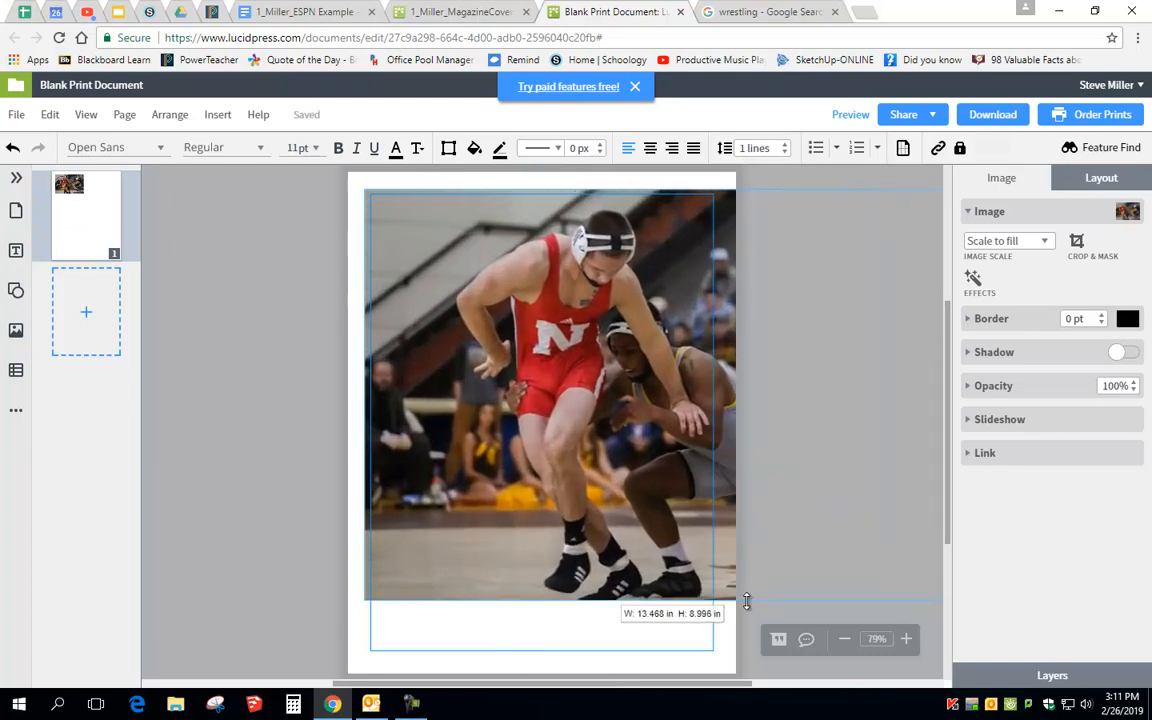
drag(640, 452, 586, 442)
drag(696, 605, 872, 660)
drag(558, 464, 760, 507)
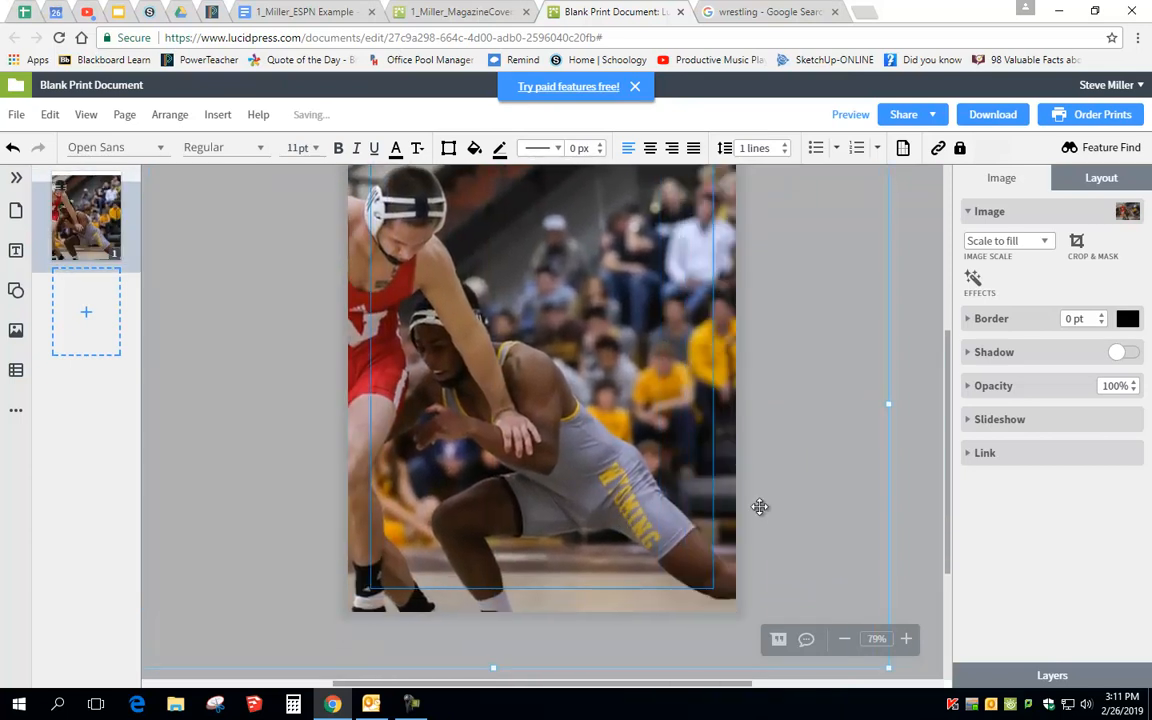
click(844, 638)
drag(541, 389, 568, 380)
drag(555, 481, 573, 432)
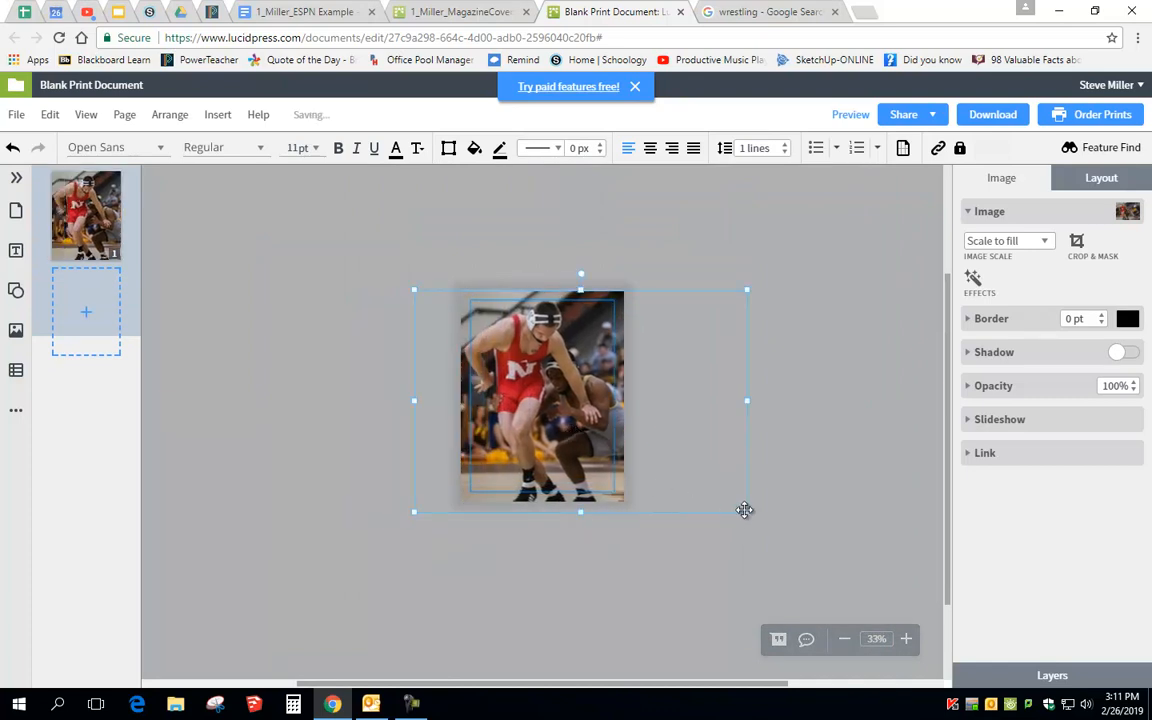
Step: Shrink the background photo to the height between the top and bottom page margins and reposition it over the page
drag(746, 510, 690, 484)
drag(561, 440, 570, 448)
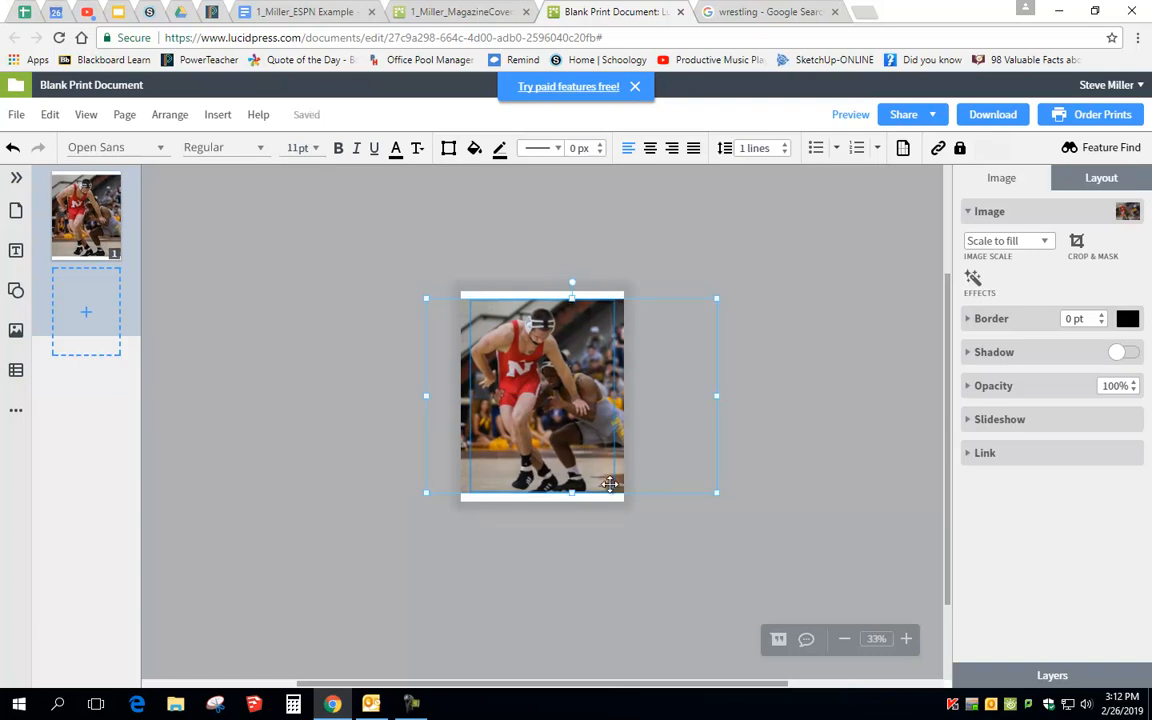
Step: Try to crop the wrestling photo to the page margins, trimming its left, top and right edges, and apply the crop
click(905, 638)
click(905, 638)
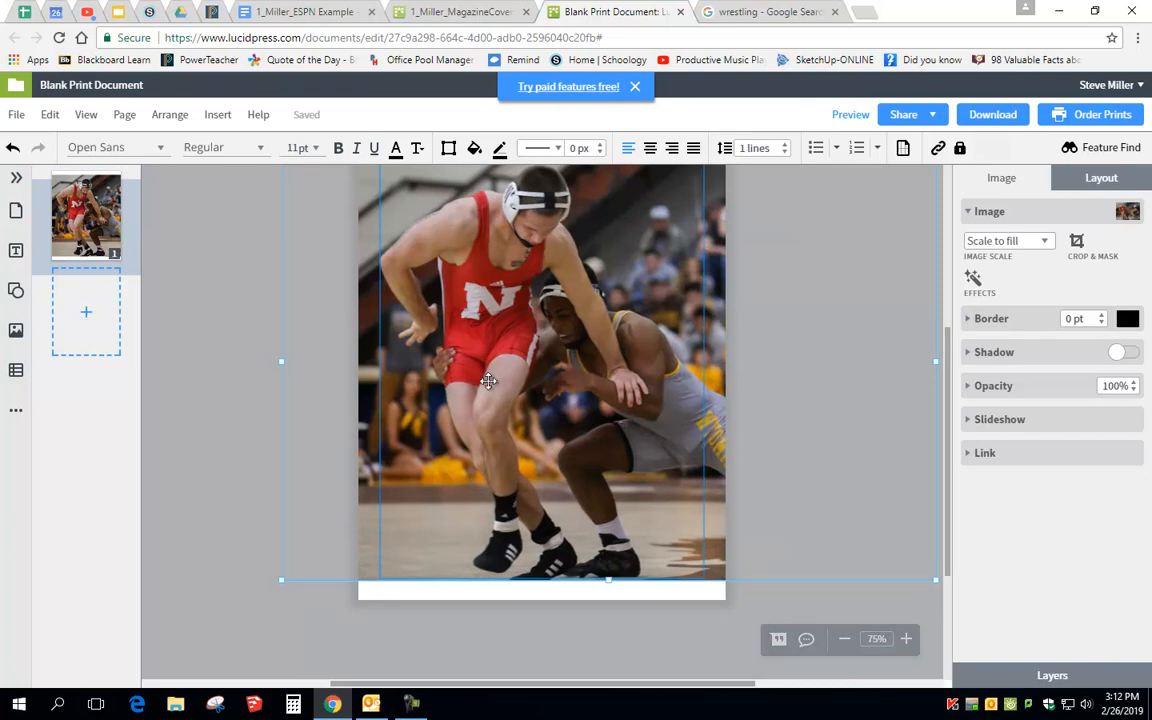
right_click(526, 376)
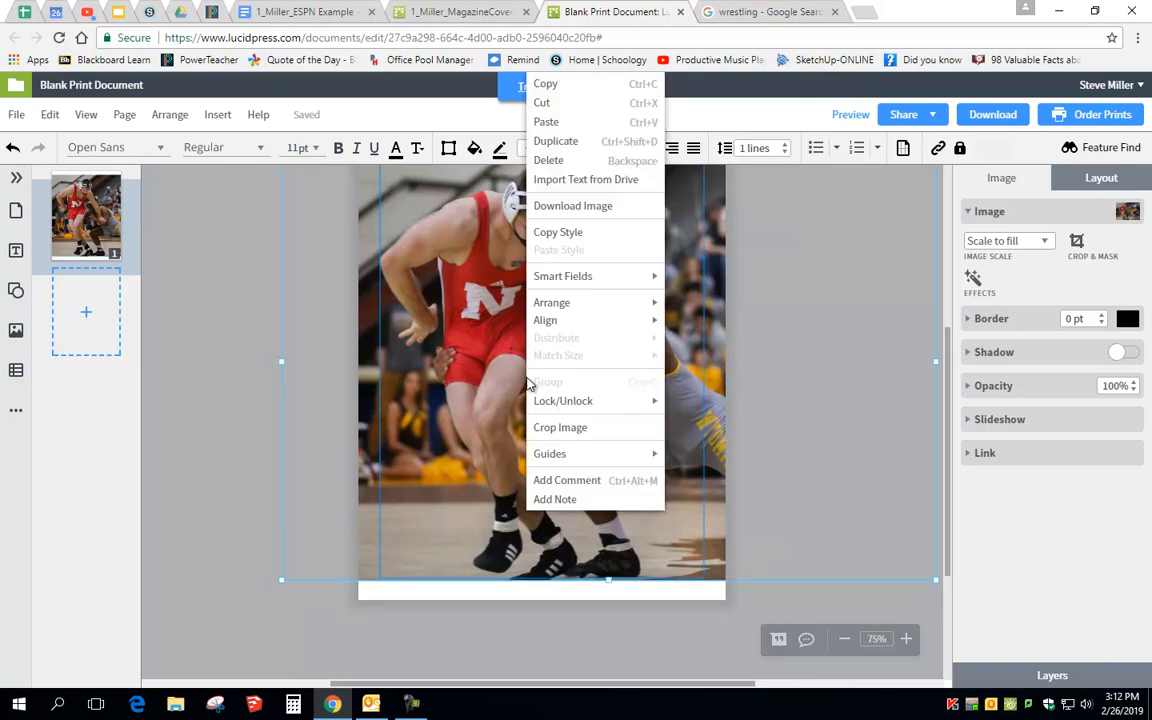
click(579, 427)
drag(239, 421, 331, 420)
drag(590, 253, 589, 224)
drag(589, 275, 593, 319)
drag(310, 407, 330, 408)
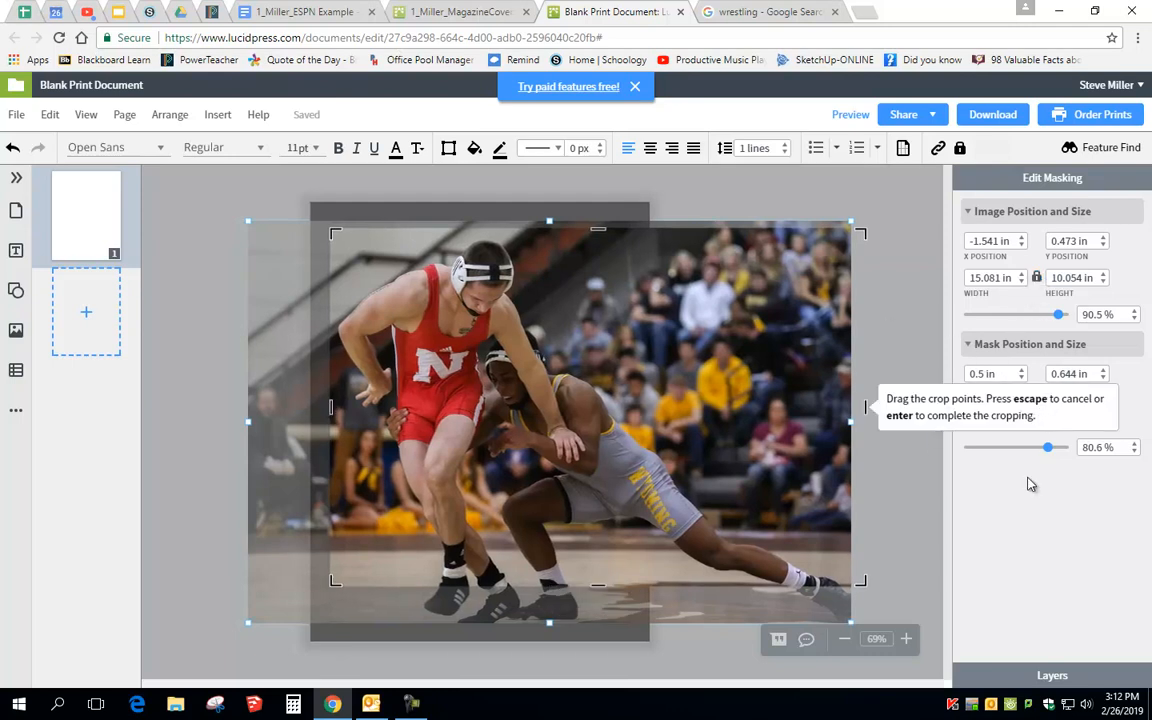
drag(864, 407, 841, 407)
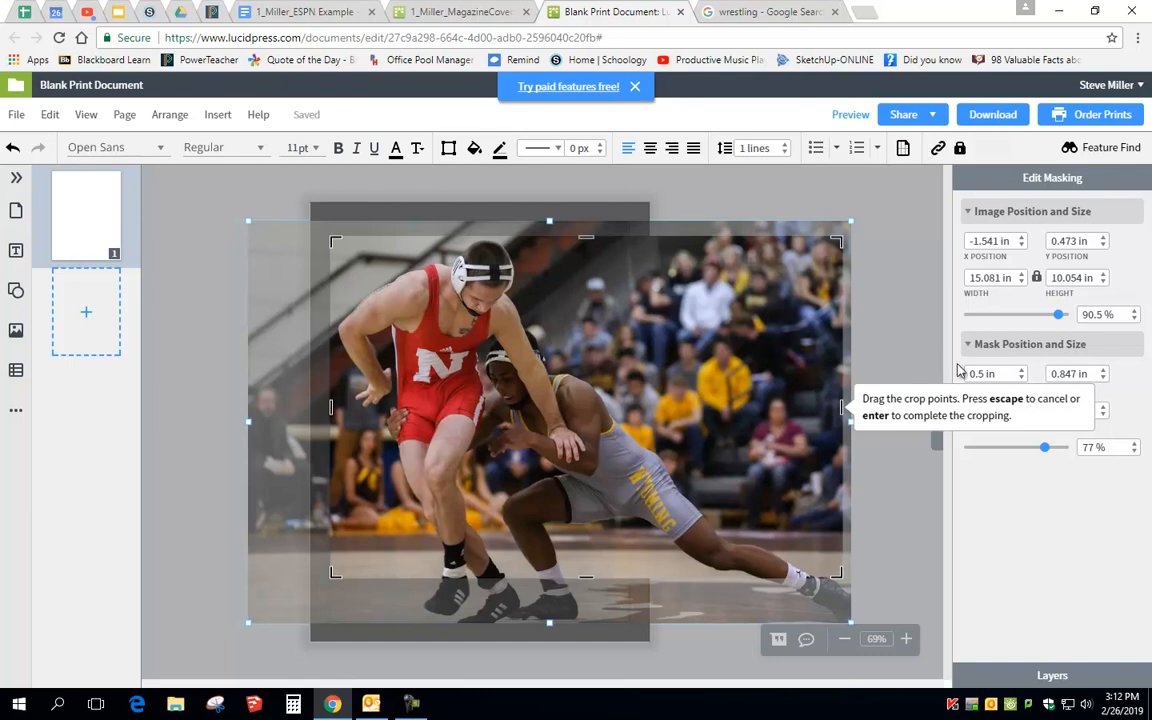
key(Return)
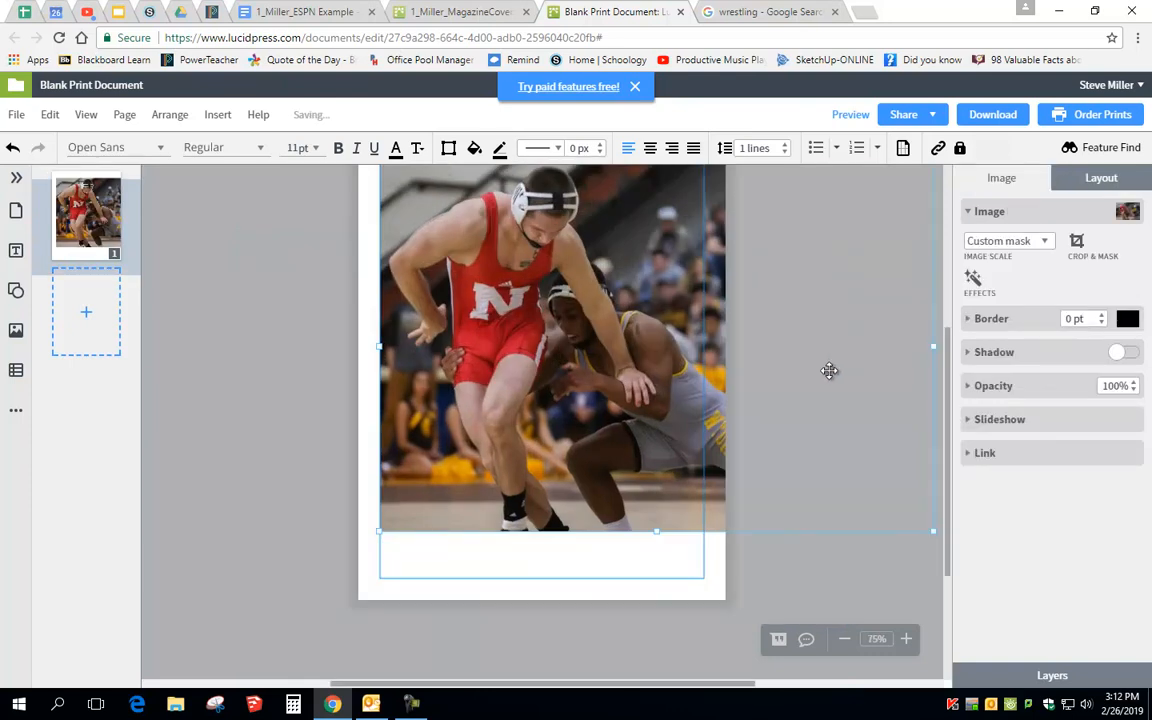
Step: Try to crop the photo again, shifting the image within the mask and narrowing the mask towards the page width
right_click(663, 395)
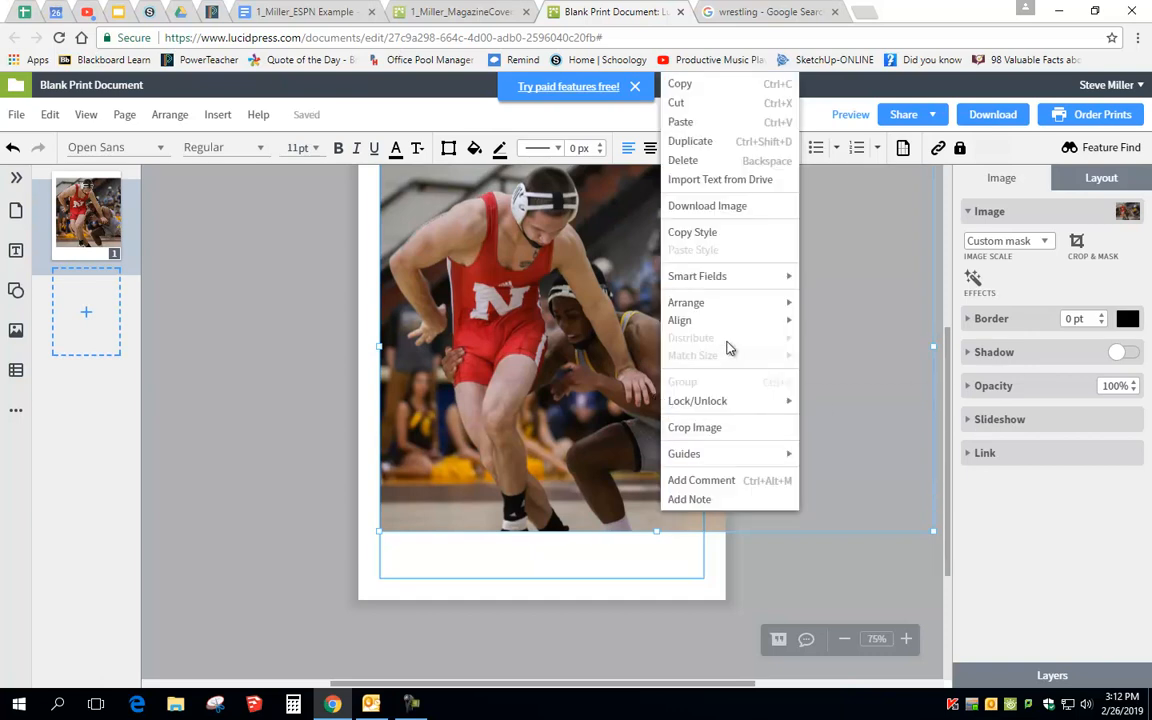
click(713, 429)
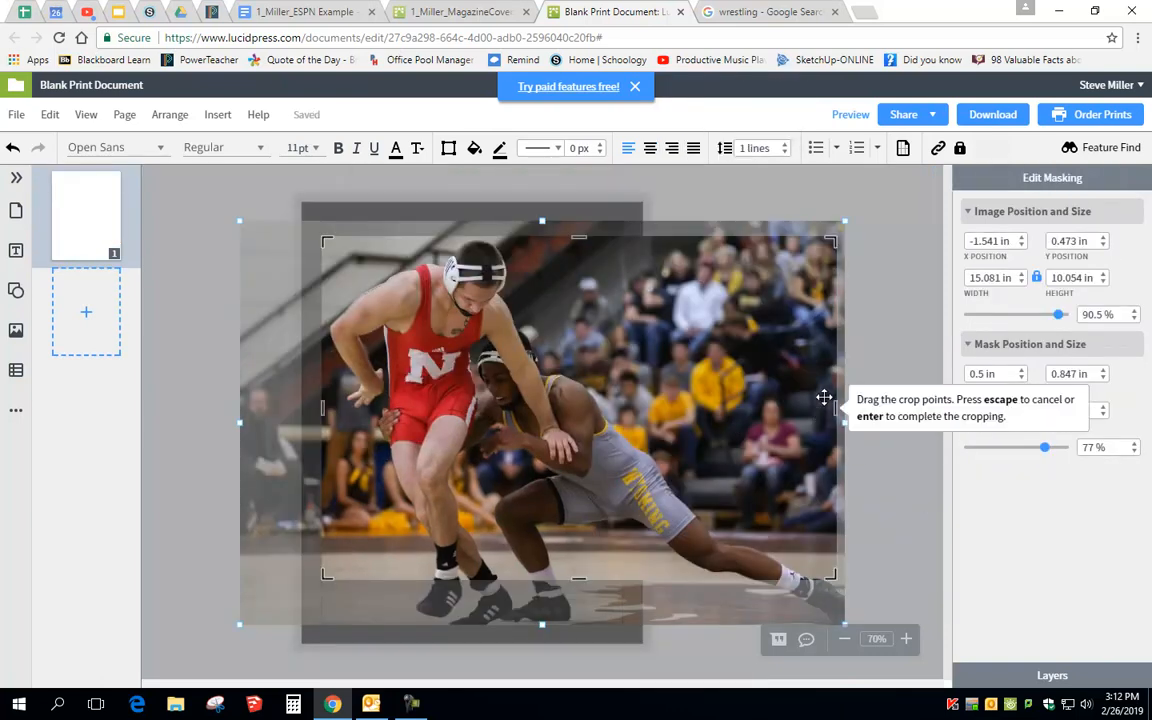
drag(807, 393, 781, 409)
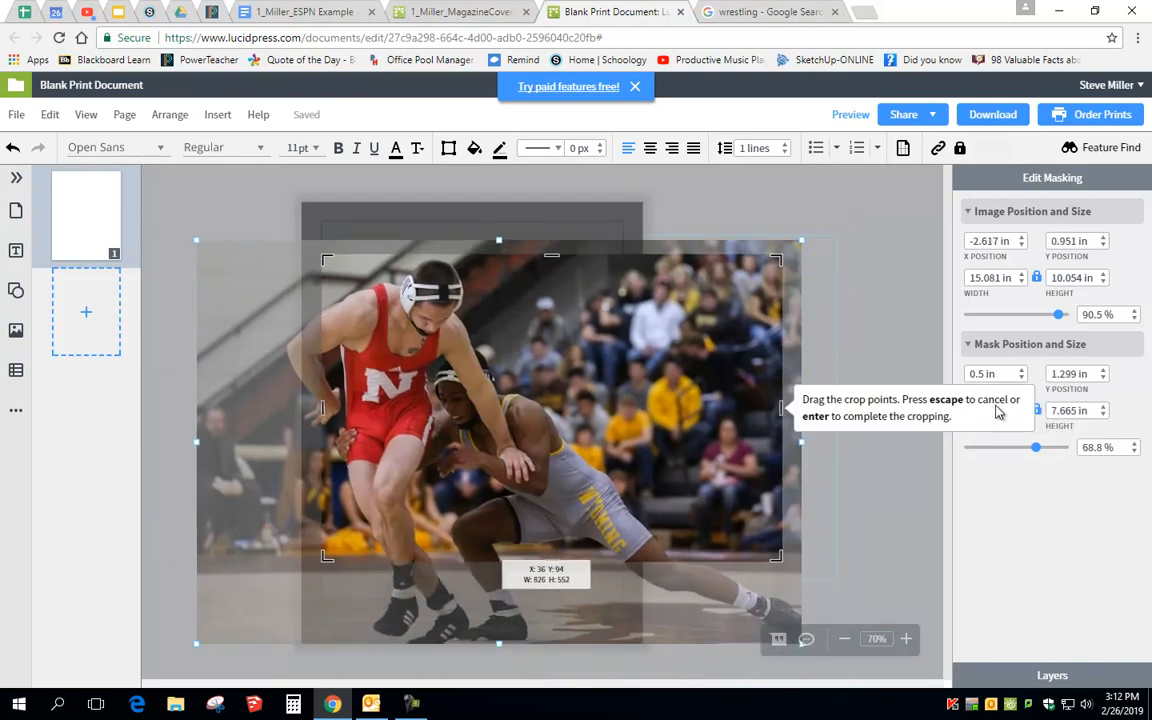
mouse_move(779, 414)
mouse_down()
mouse_move(710, 411)
mouse_move(776, 409)
mouse_up()
mouse_move(665, 418)
mouse_down()
mouse_move(663, 398)
mouse_move(676, 424)
mouse_up()
drag(549, 262, 551, 220)
drag(550, 525, 558, 619)
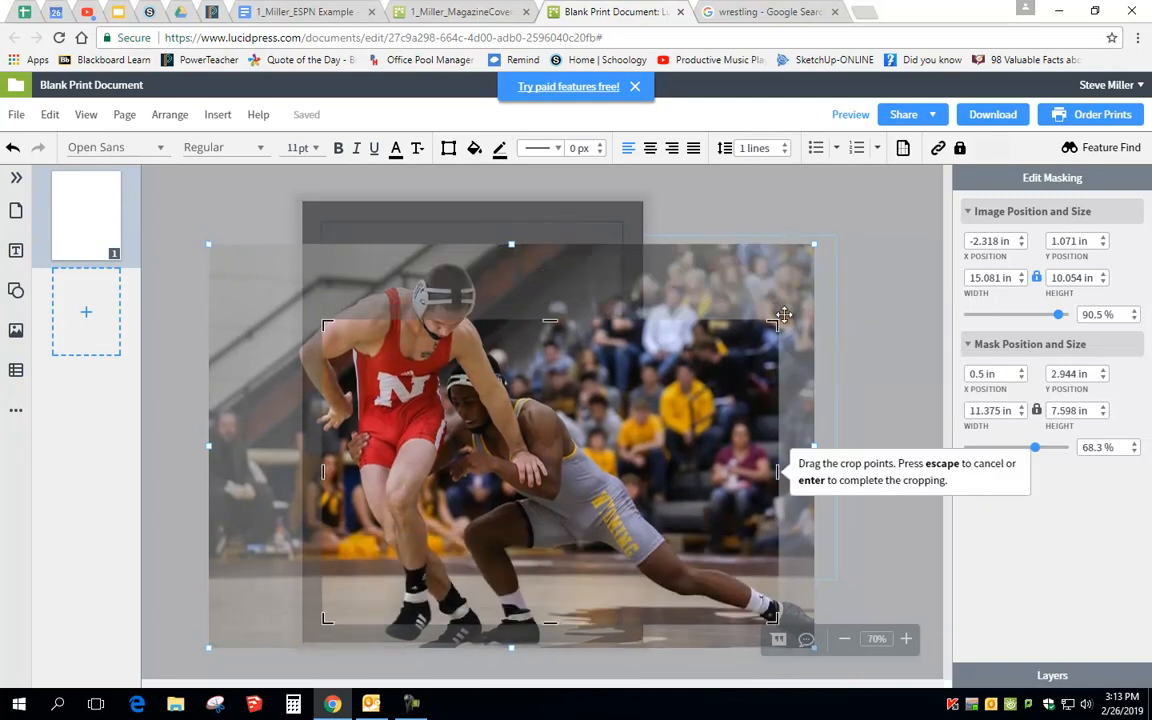
drag(780, 320, 679, 236)
key(Return)
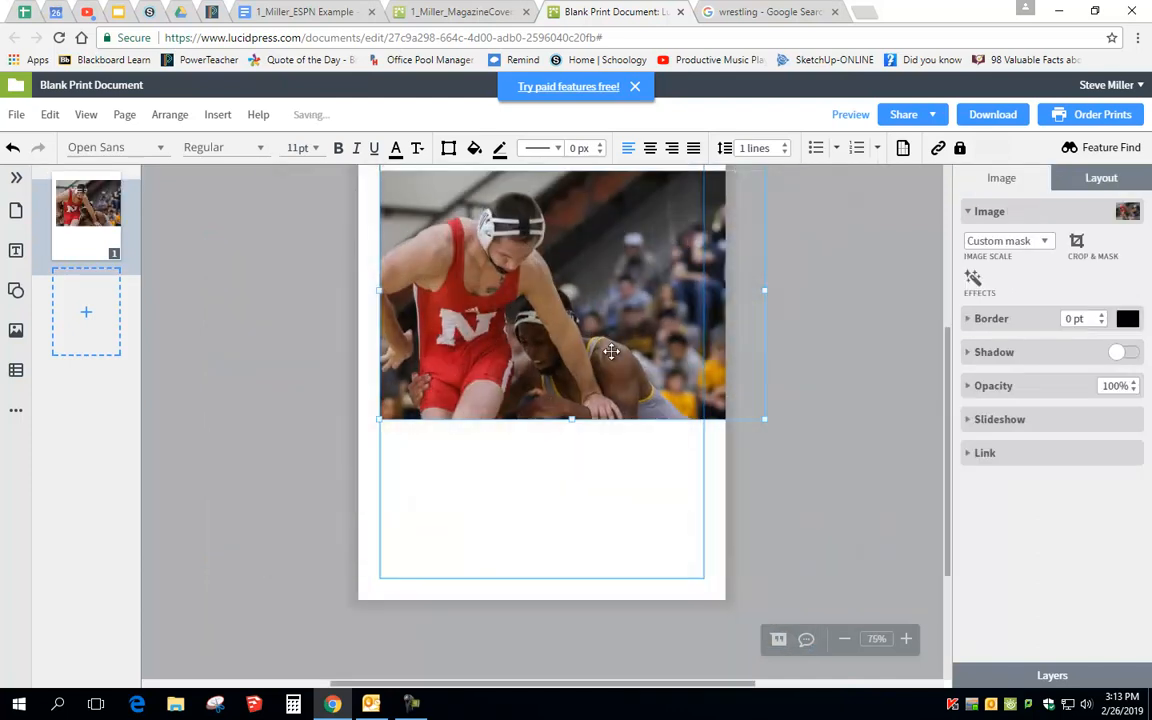
Step: Move the cropped photo slightly down the page, and undo that move together with both crops
drag(611, 351, 613, 375)
key(ctrl+z)
key(ctrl+z)
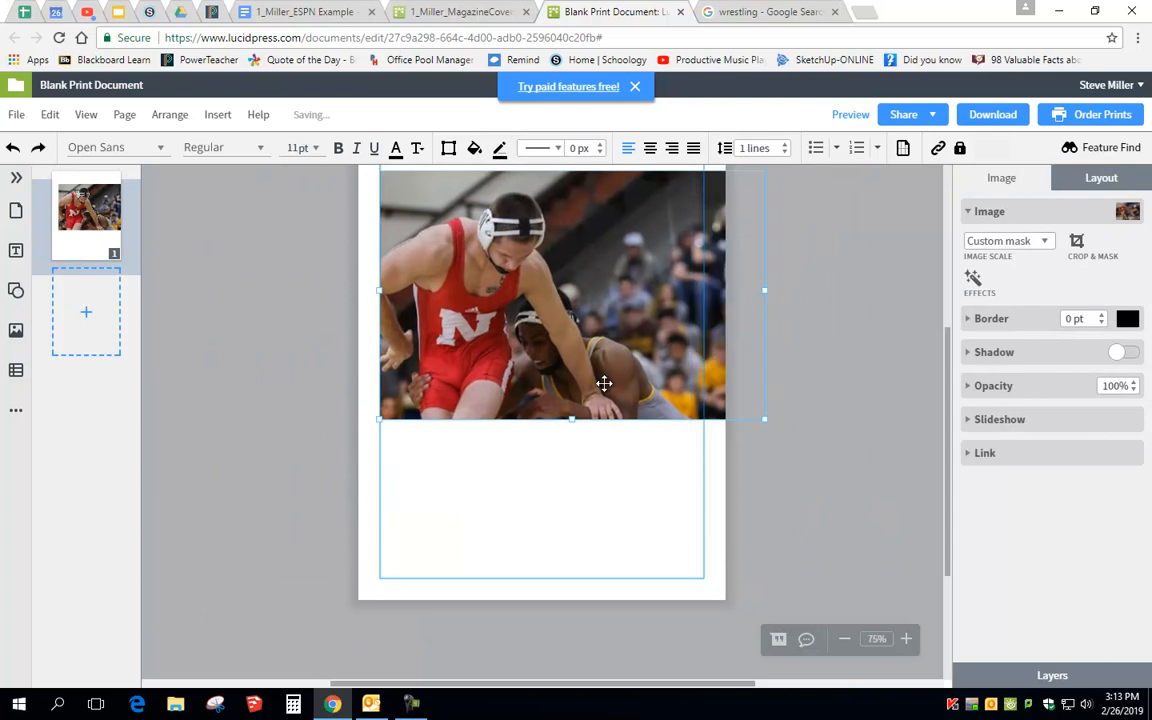
key(ctrl+z)
Step: Align the uncropped photo with the top and bottom page margins, preview the page and return to editing
drag(601, 380, 633, 411)
scroll(814, 416, up, 2)
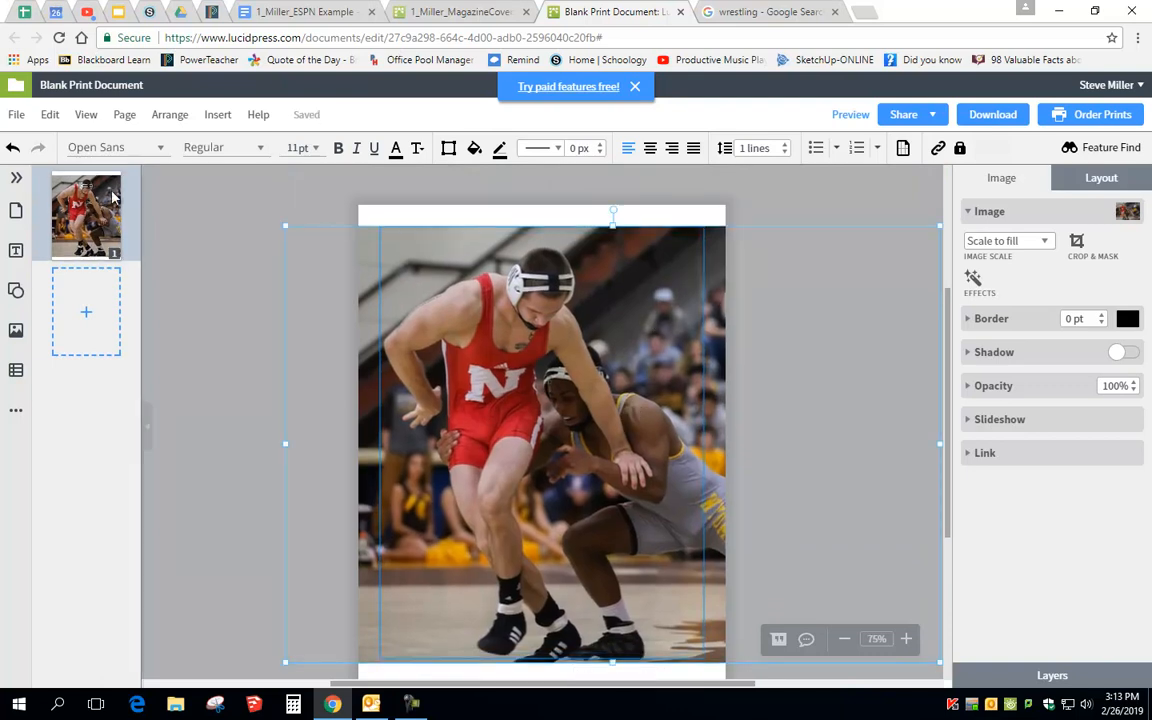
click(852, 118)
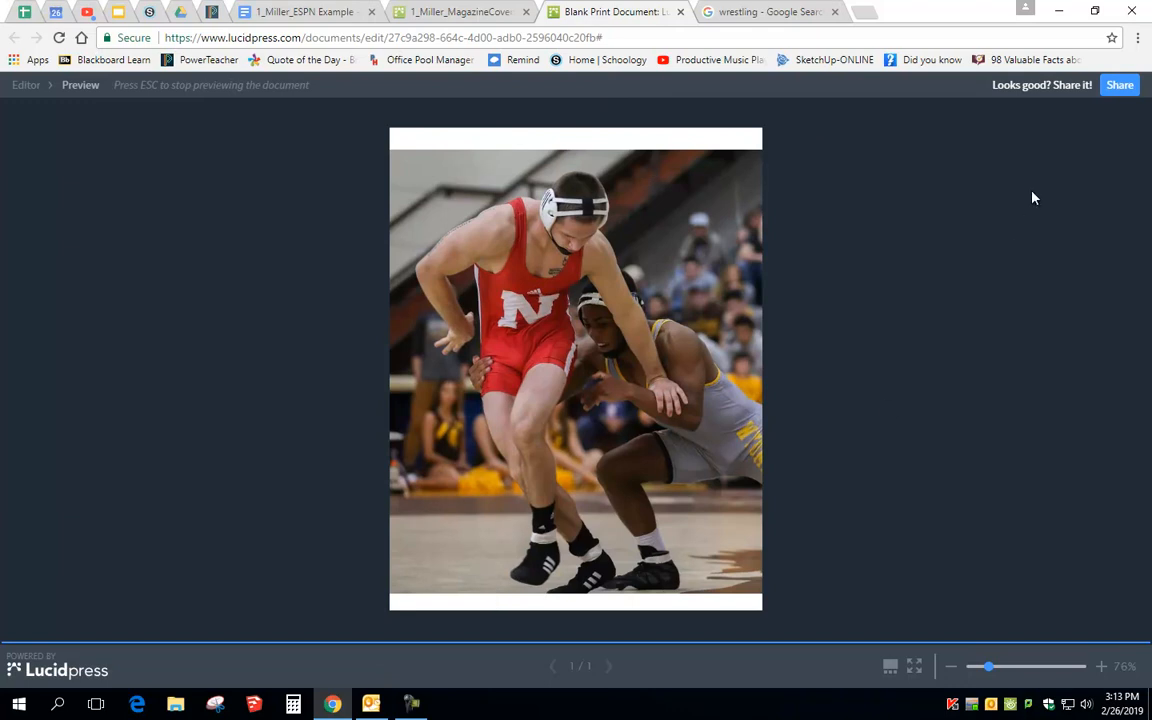
key(Escape)
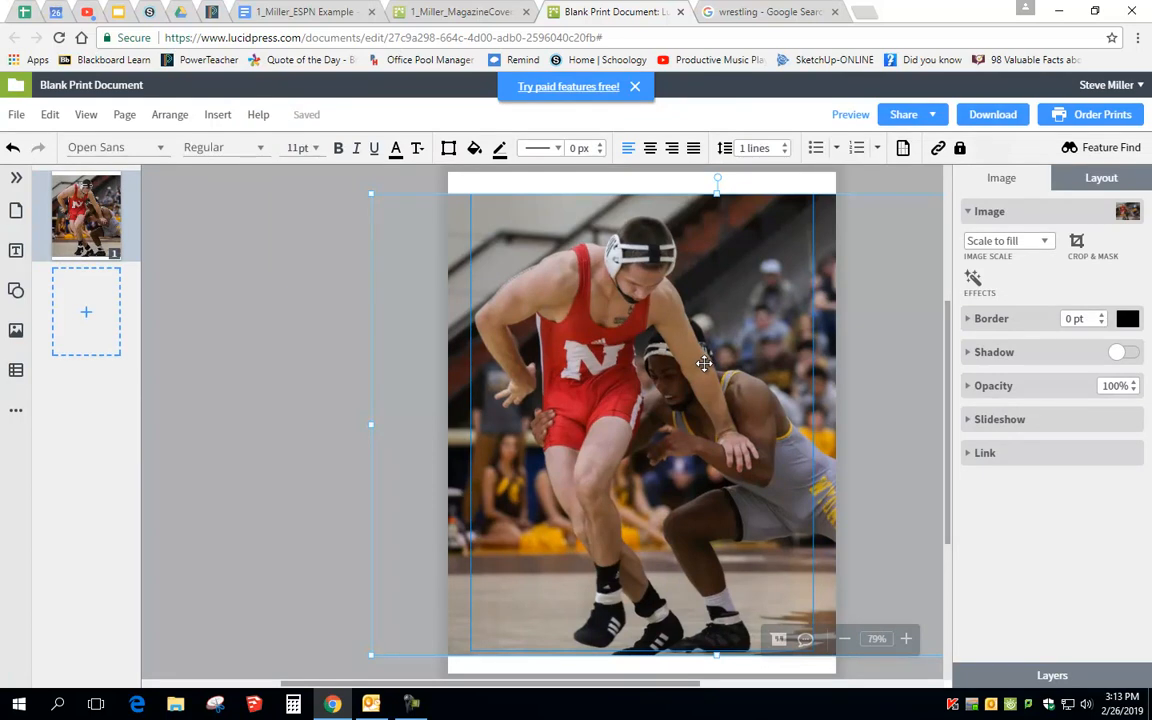
Step: Move the photo to the page's top edge, enlarge it to reach the bottom edge, and preview the full-page result
drag(704, 360, 702, 340)
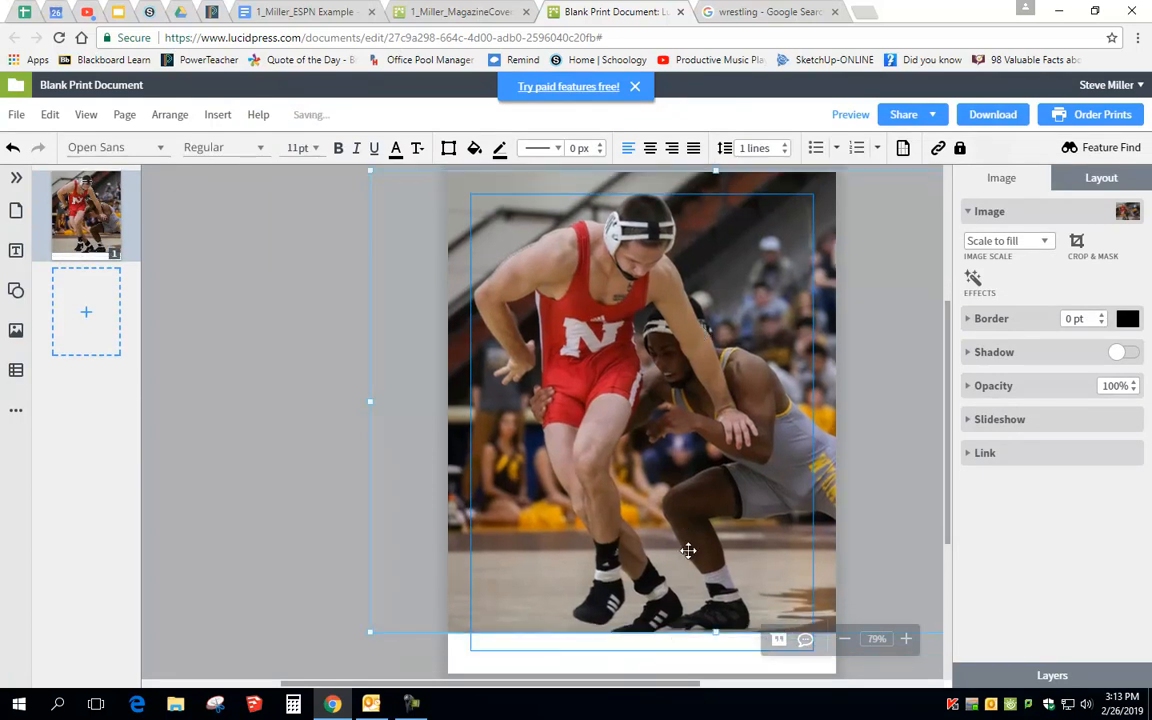
drag(715, 631, 719, 580)
drag(696, 375, 705, 375)
click(864, 116)
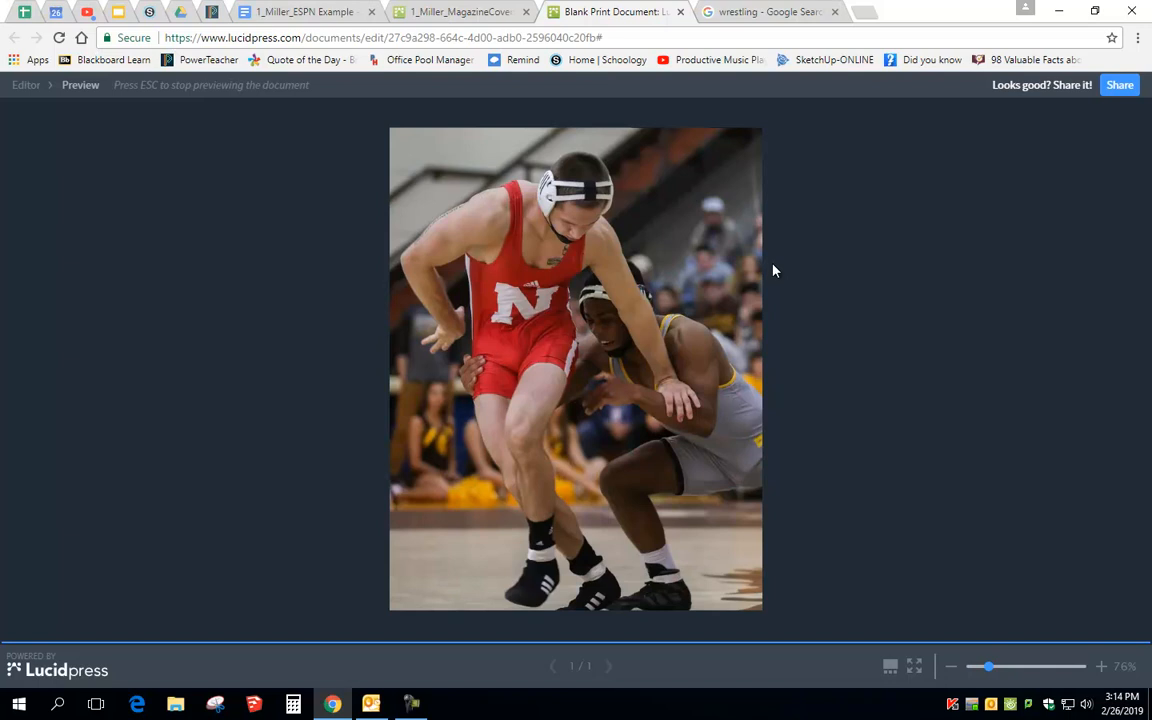
key(Escape)
Step: Shift the photo right, scale it down slightly and reposition it with narrow white strips above and below
drag(586, 349, 609, 351)
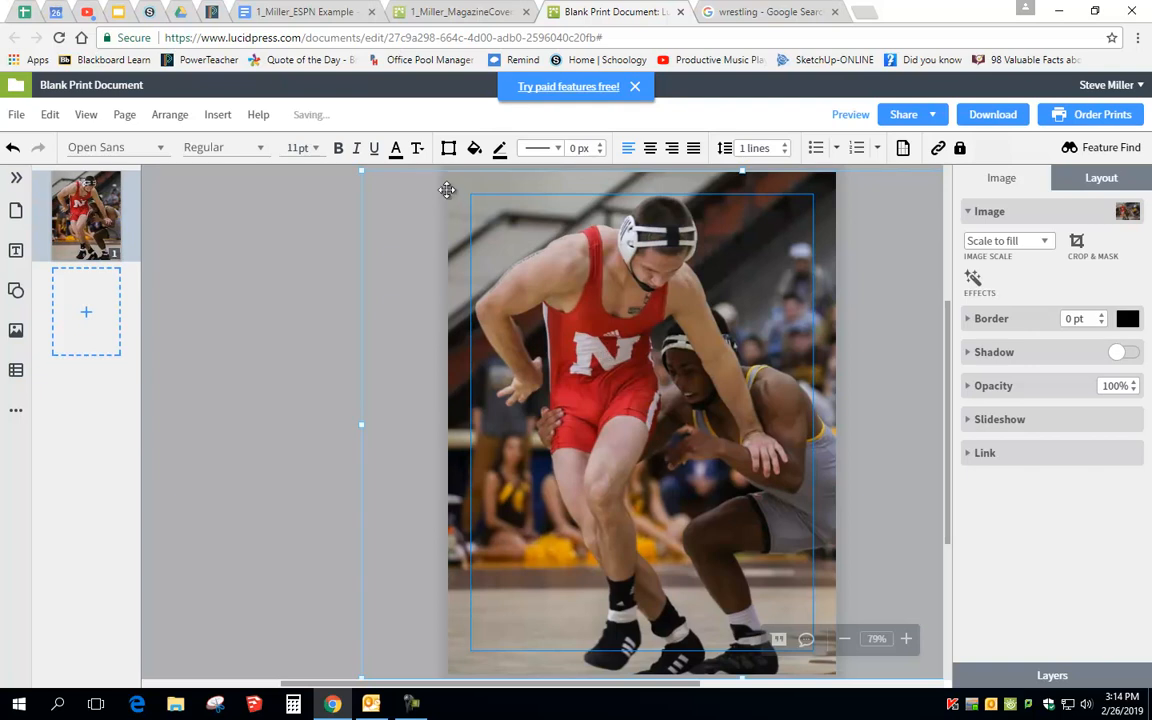
drag(362, 171, 399, 193)
drag(589, 255, 581, 247)
drag(751, 487, 740, 483)
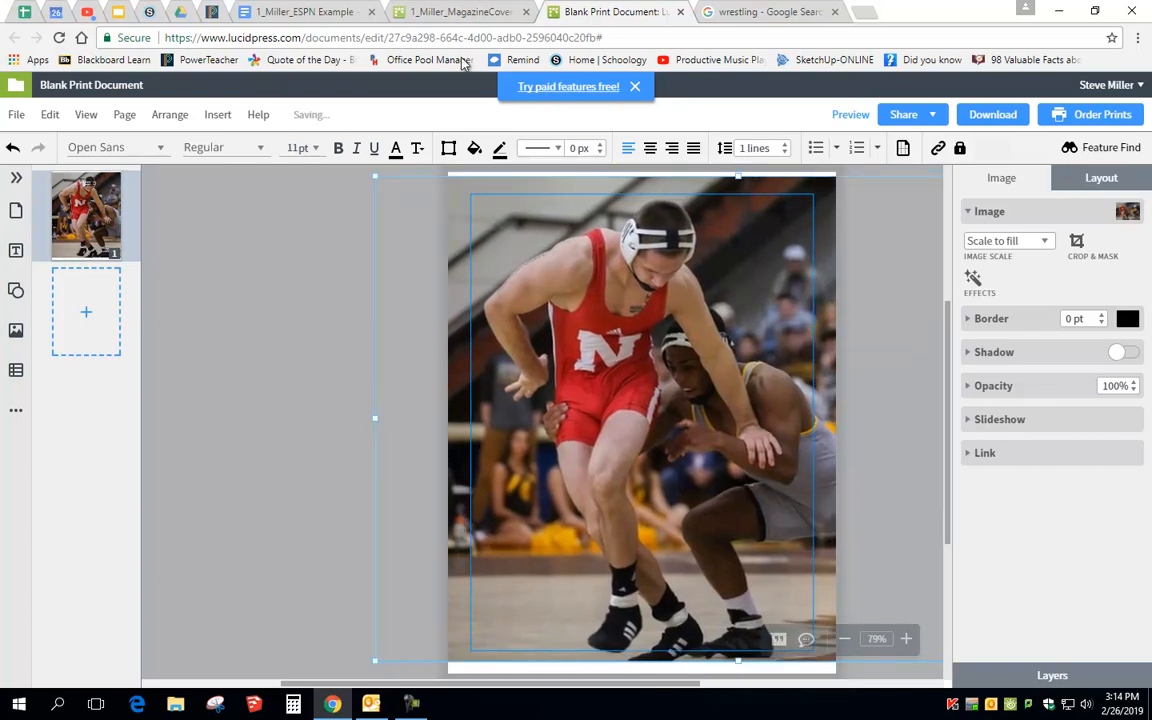
Step: Examine the white border on the finished ESPN example cover and return to the Blank Print Document
click(410, 12)
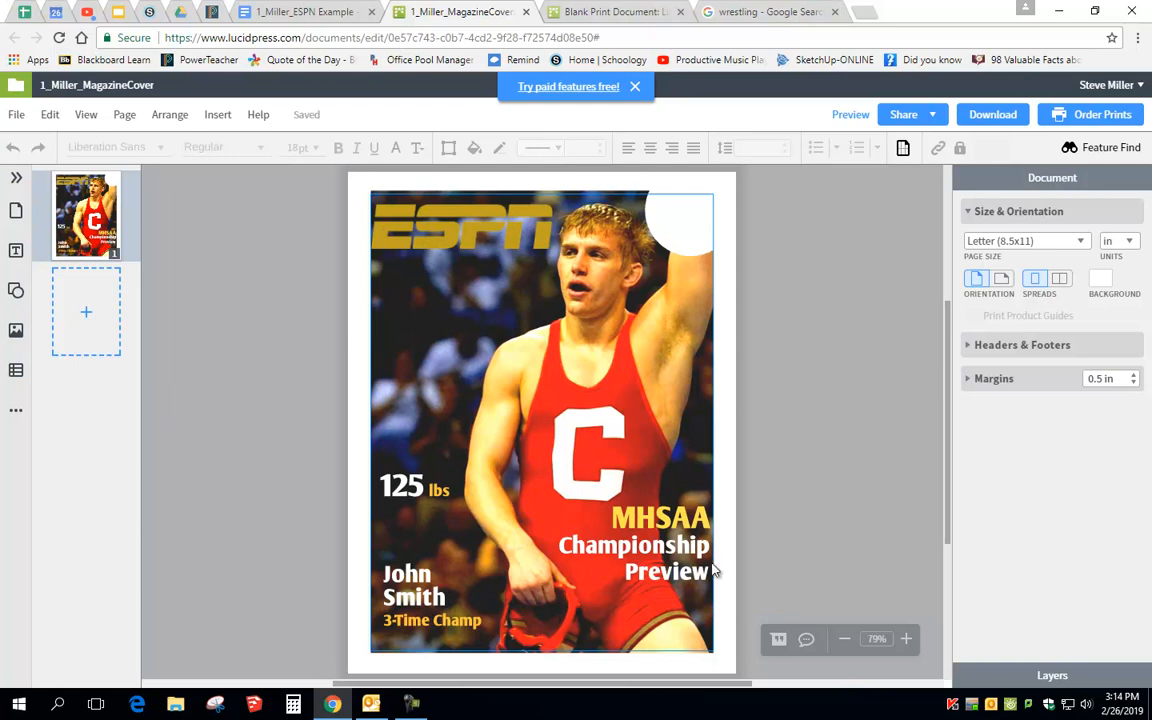
click(614, 22)
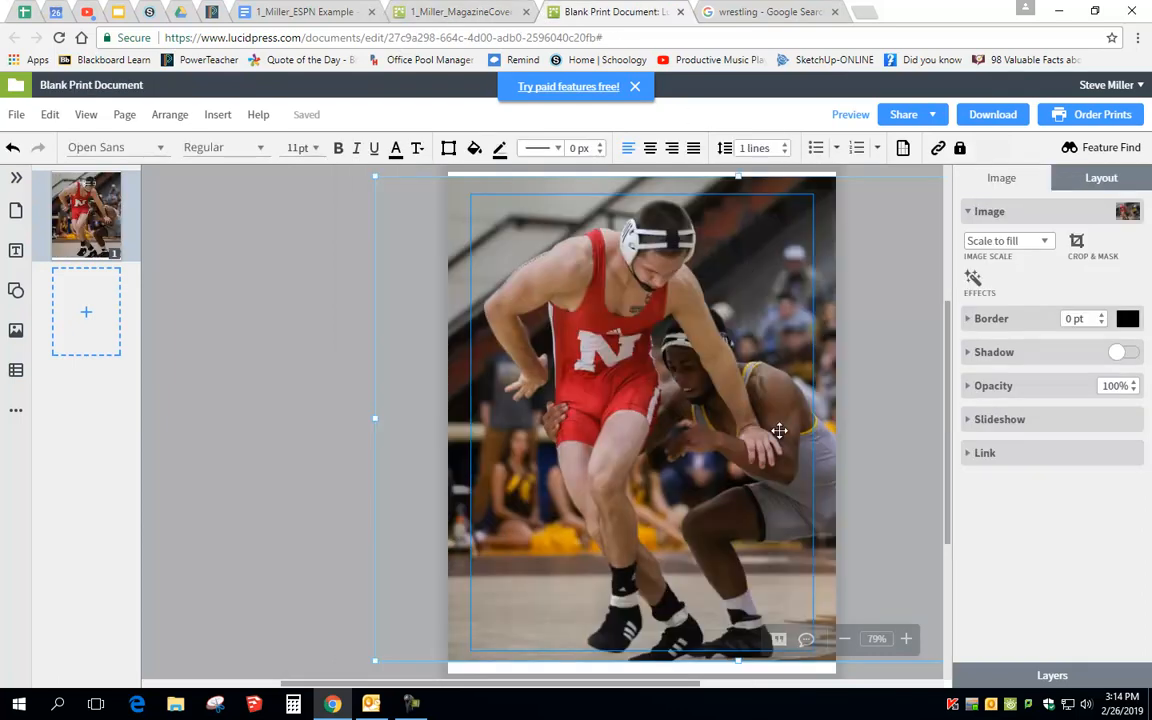